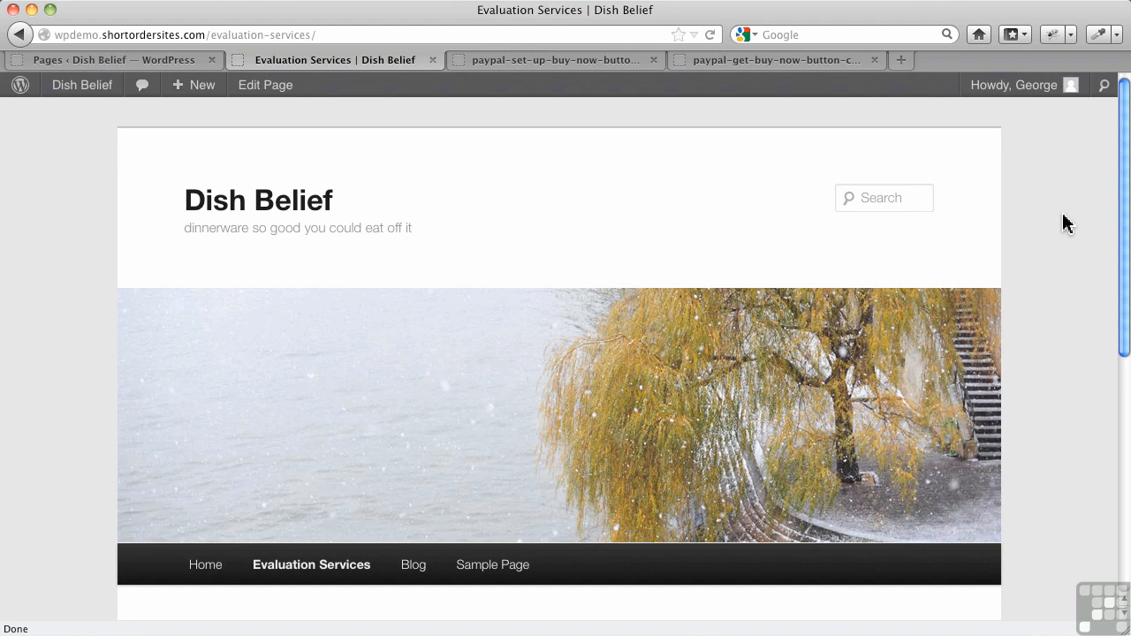
Step: Open the Evaluation Services page for editing in WordPress and switch its content to HTML mode
{"action": "scroll", "coordinate": [469, 257], "scroll_direction": "down", "scroll_amount": 10}
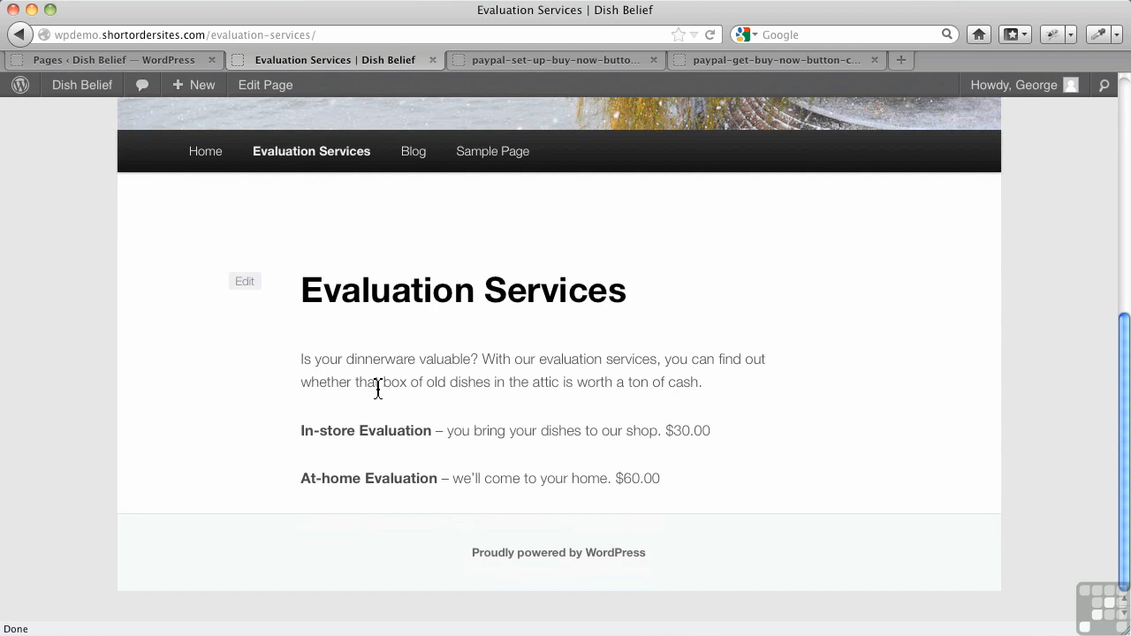
{"action": "left_click", "coordinate": [94, 60]}
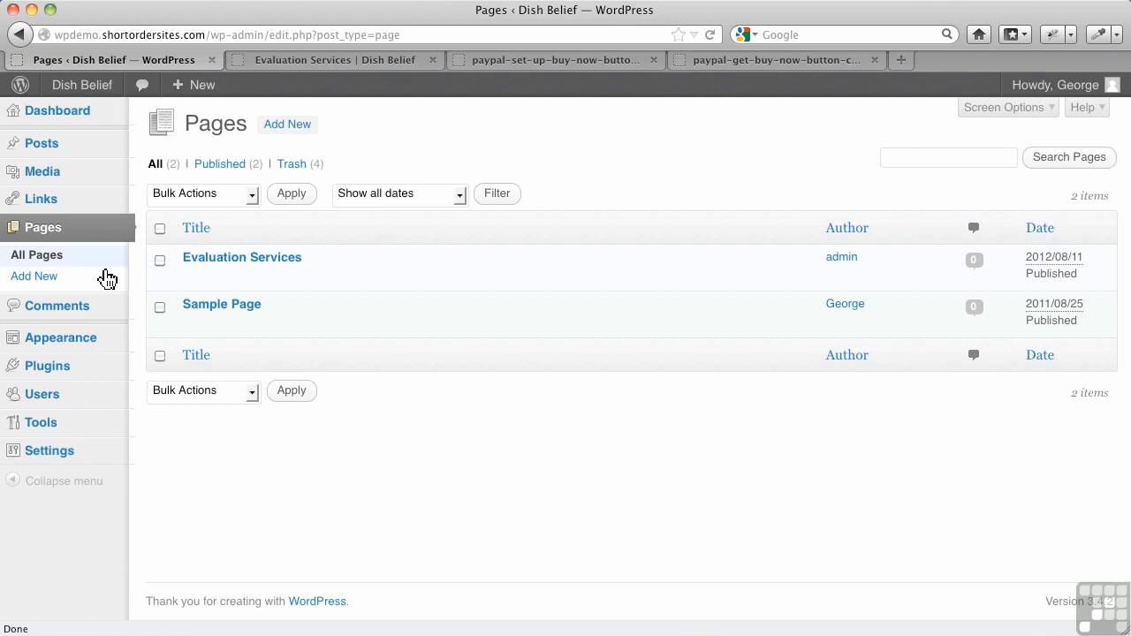
{"action": "left_click", "coordinate": [186, 268]}
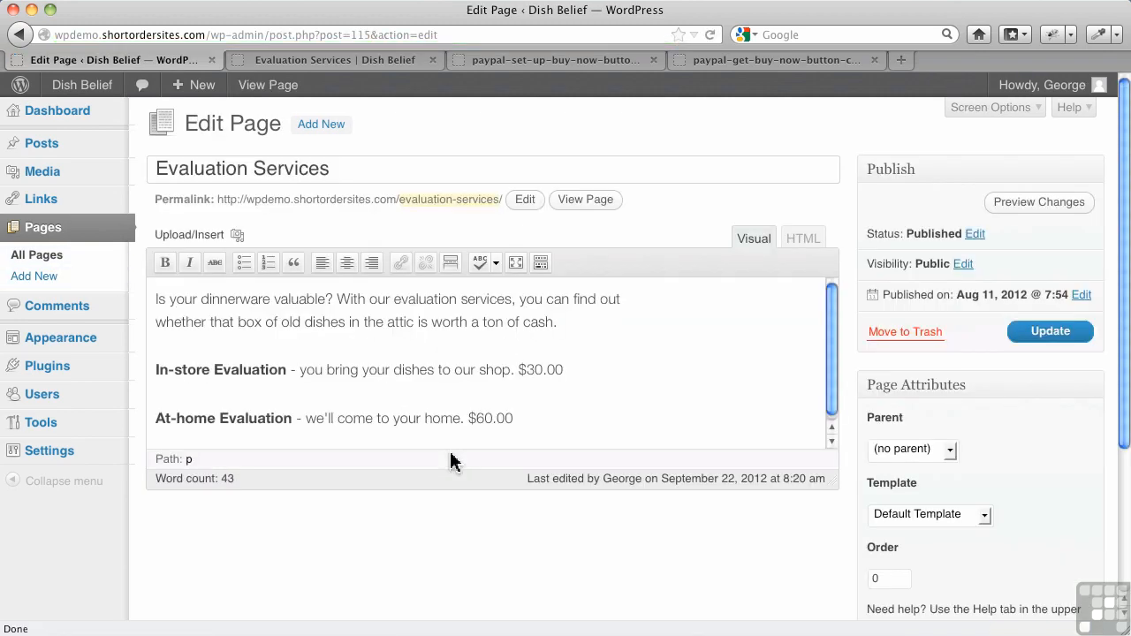
{"action": "left_click", "coordinate": [607, 417]}
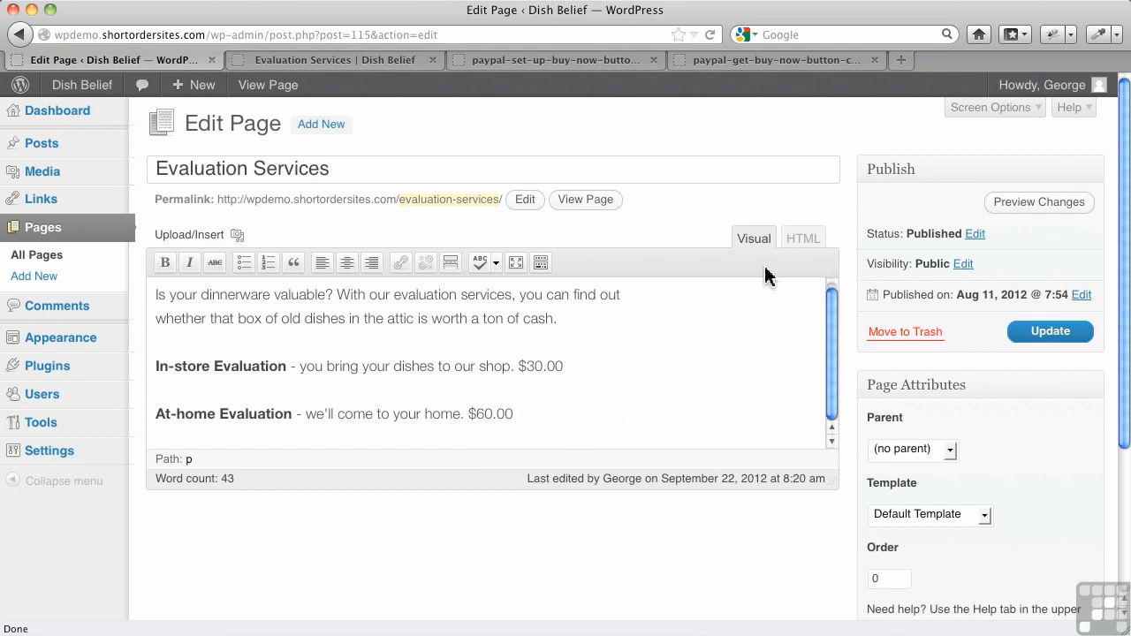
{"action": "left_click", "coordinate": [804, 239]}
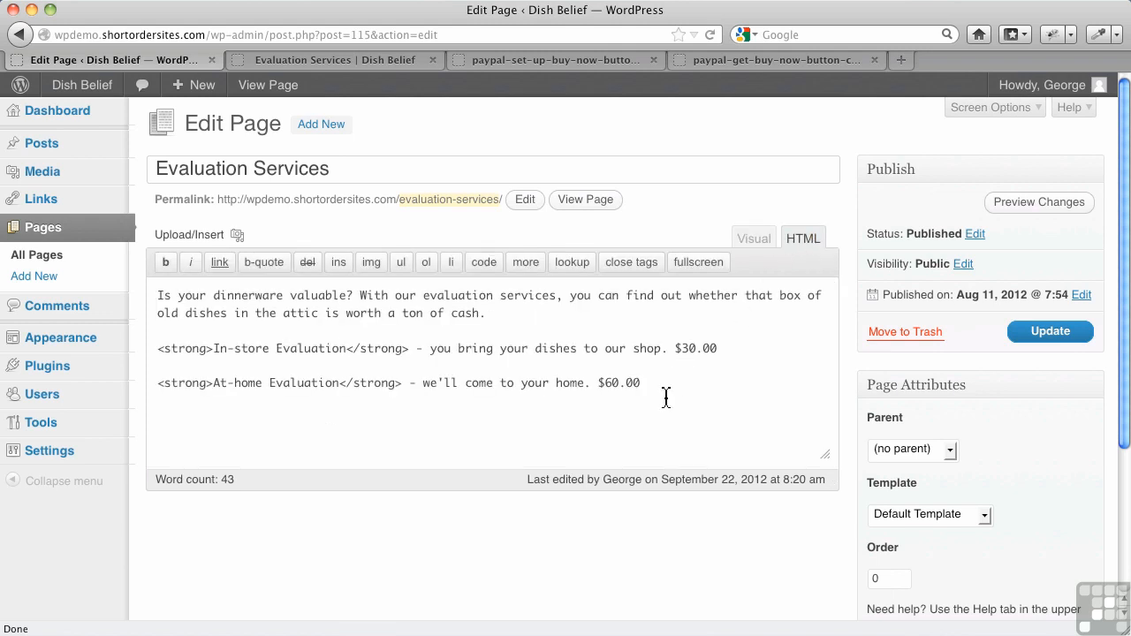
Step: Paste the PayPal Buy Now form code on a new line below the At-home Evaluation text and update the page
{"action": "key", "text": "Return"}
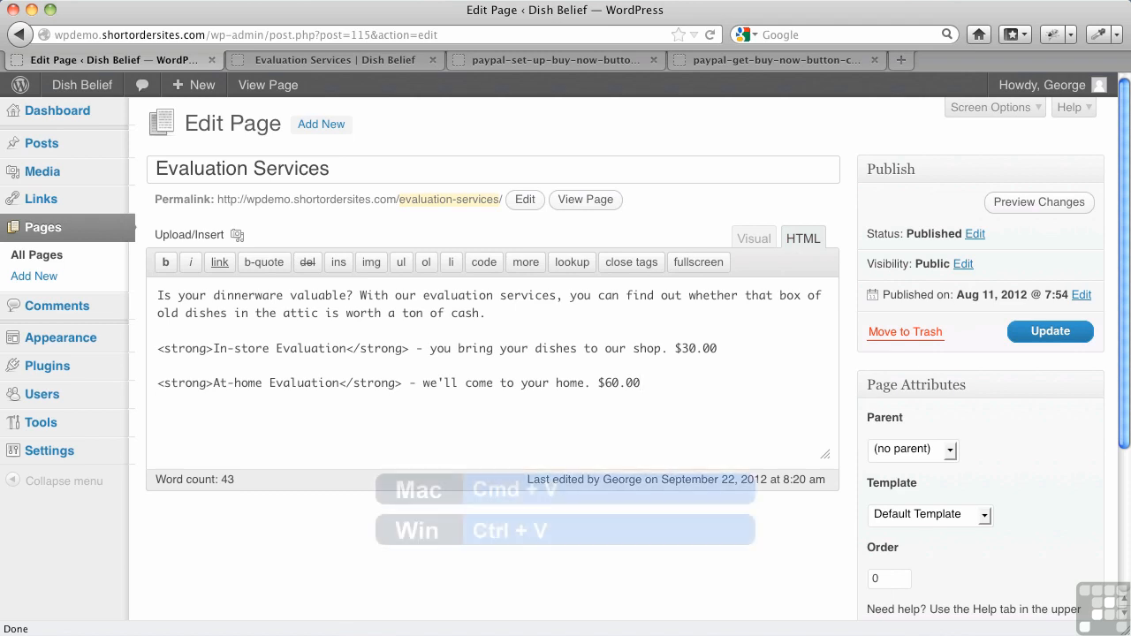
{"action": "type", "text": "<form action=\"https://www.paypal.com/cgi-bin/webscr\" method=\"post\"> <input type=\"hidden\" name=\"cmd\" value=\"_s-xclick\"> <input type=\"hidden\" name=\"hosted_button_id\" value=\"LV3ZXR3WYLHML\"> <input type=\"image\" src=\"https://www.paypalobjects.com/en_US/i/btn/btn_buynowCC_LG.gif\" border=\"0\" name=\"submit\" alt=\"PayPal - The safer, easier way to pay online!\"> <img alt=\"\" border=\"0\" src=\"https://www.paypalobjects.com/en_US/i/scr/pixel.gif\" width=\"1\" height=\"1\"> </form>"}
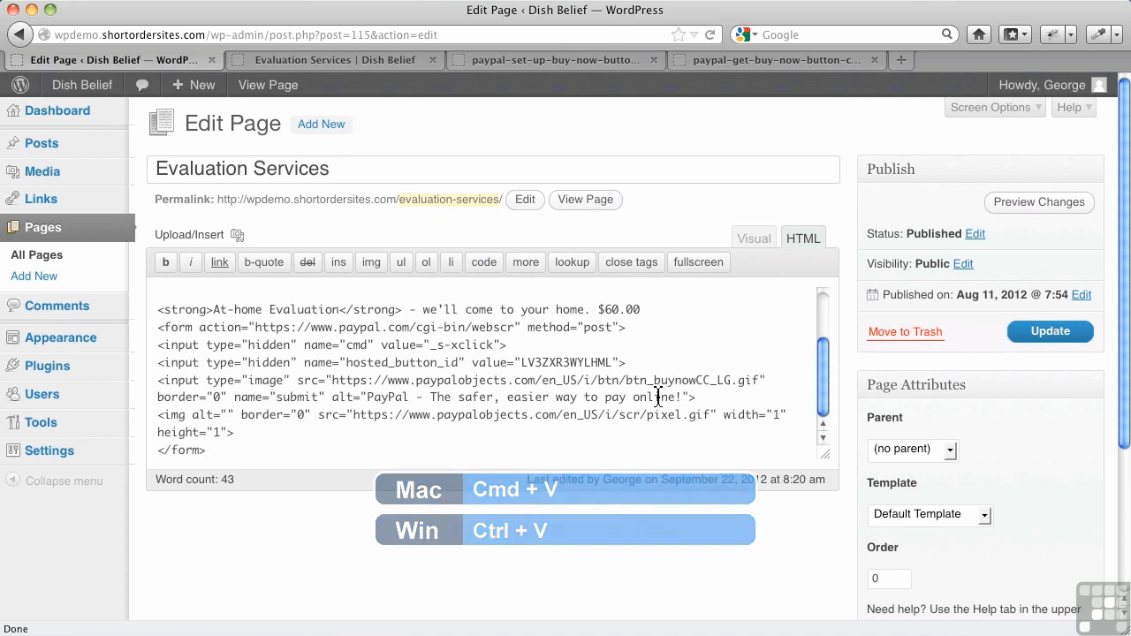
{"action": "left_click", "coordinate": [1050, 340]}
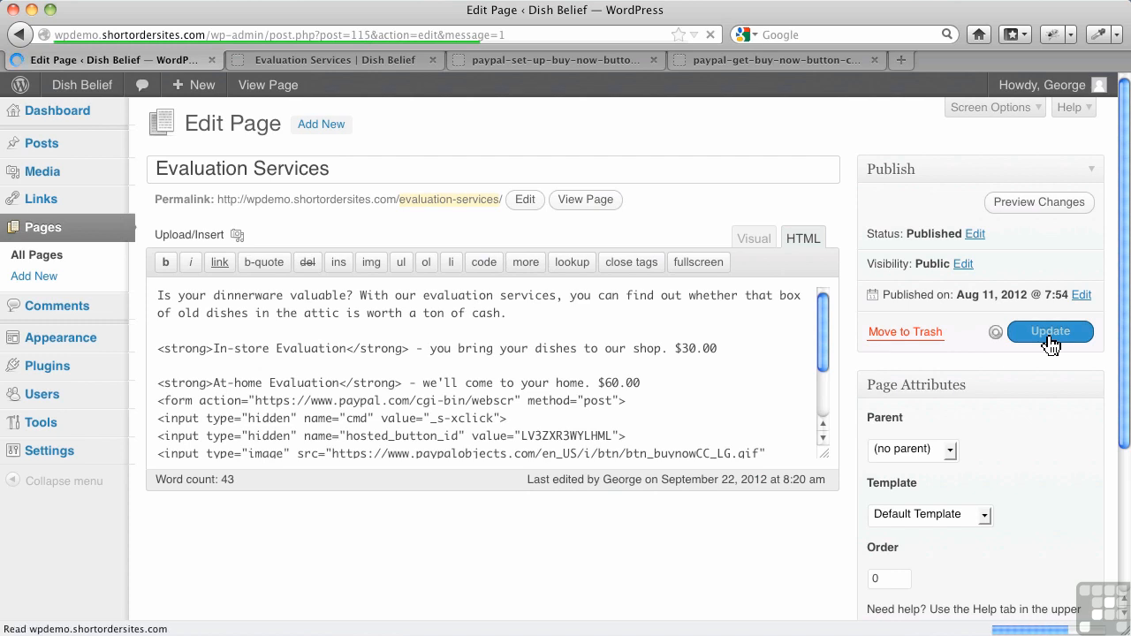
Step: Reload the live Evaluation Services page, test its Buy Now button, and return from the PayPal checkout to the page
{"action": "left_click", "coordinate": [322, 62]}
{"action": "left_click", "coordinate": [711, 35]}
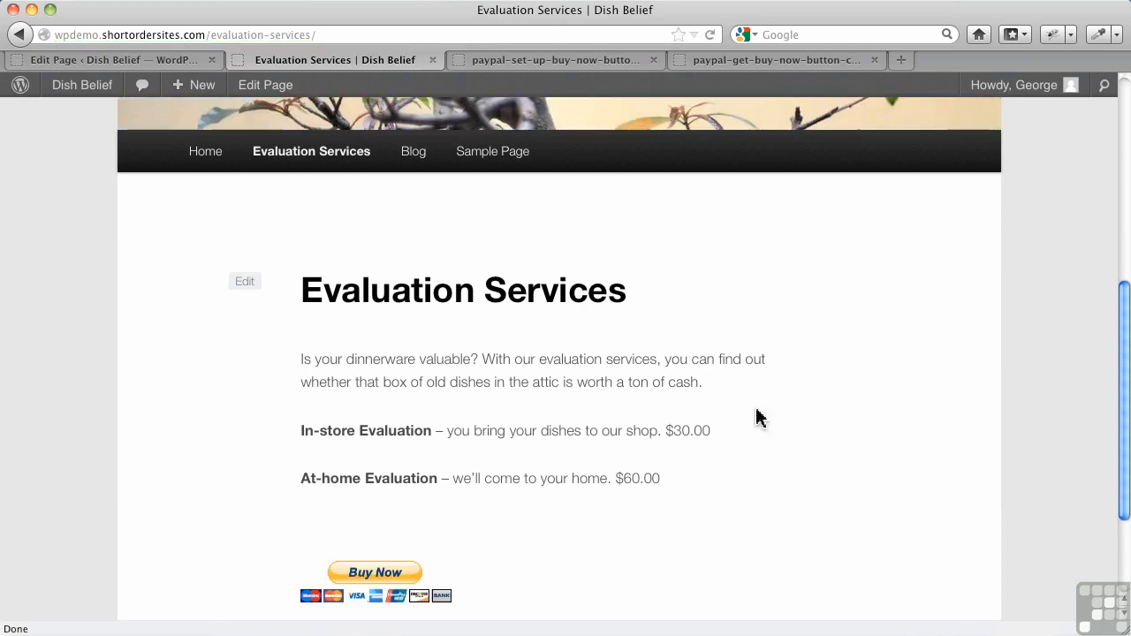
{"action": "scroll", "coordinate": [707, 457], "scroll_direction": "down", "scroll_amount": 3}
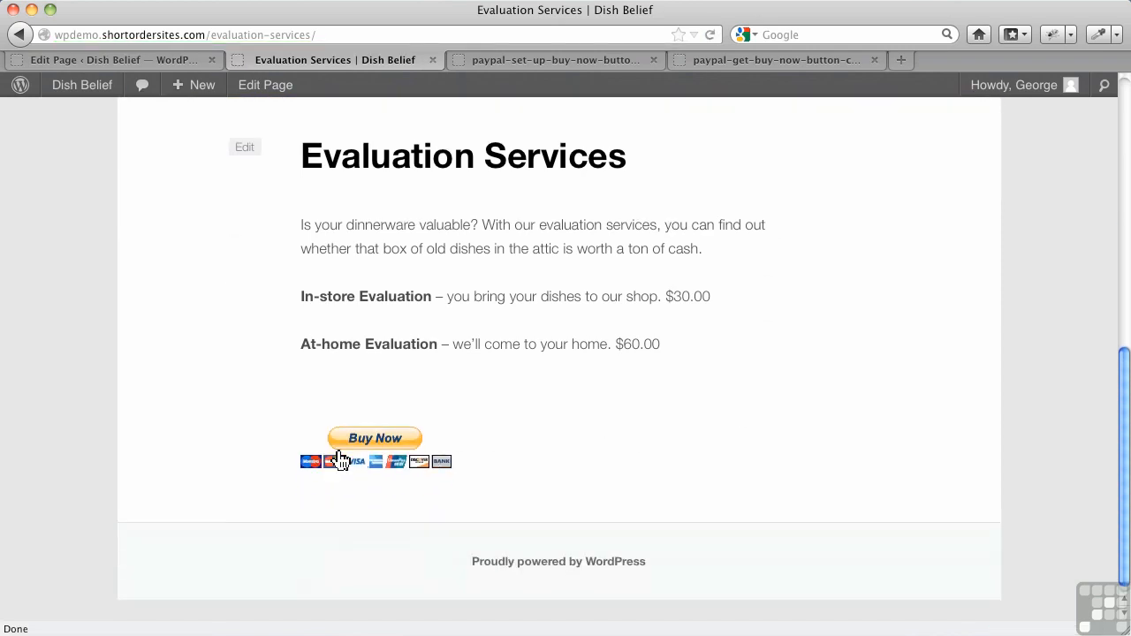
{"action": "left_click", "coordinate": [372, 451]}
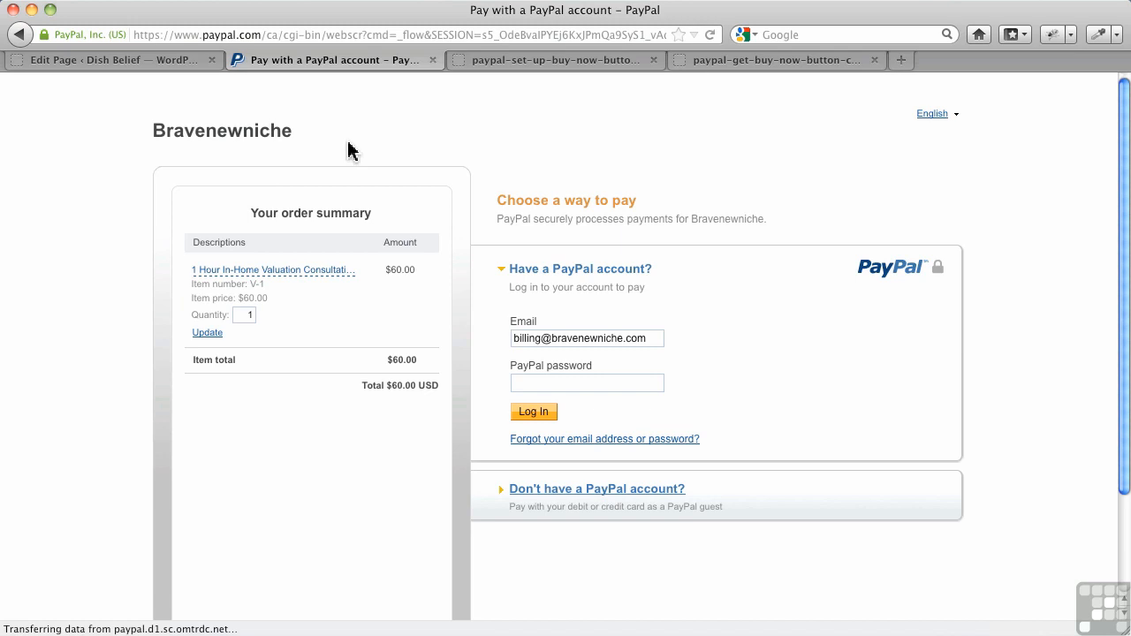
{"action": "left_click", "coordinate": [20, 35]}
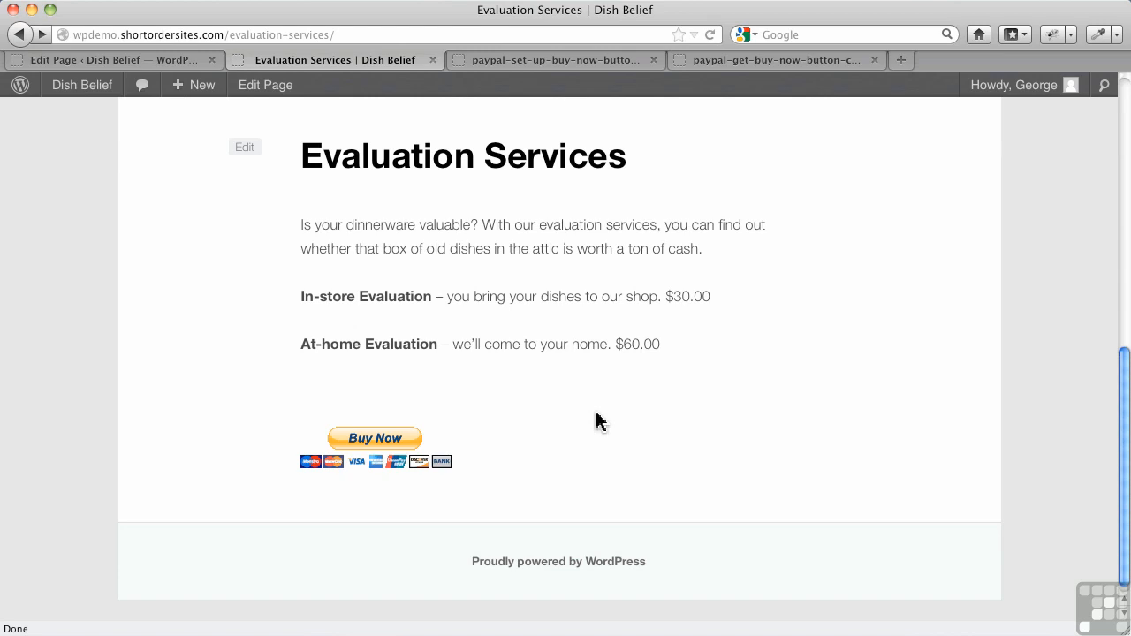
{"action": "scroll", "coordinate": [597, 422], "scroll_direction": "up", "scroll_amount": 10}
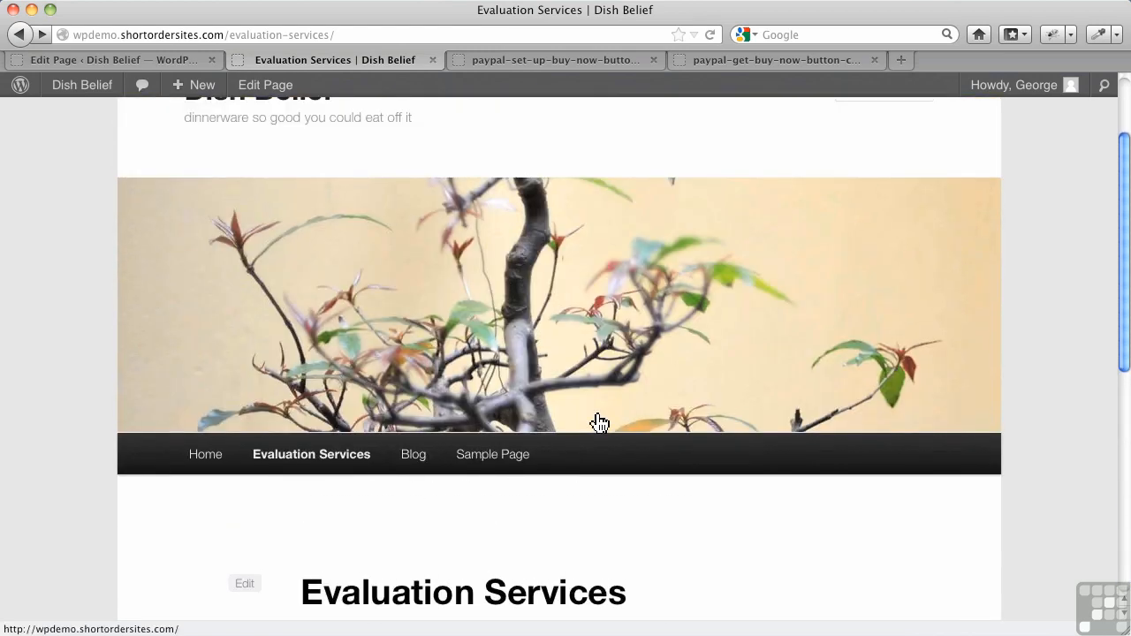
{"action": "scroll", "coordinate": [543, 379], "scroll_direction": "up", "scroll_amount": 3}
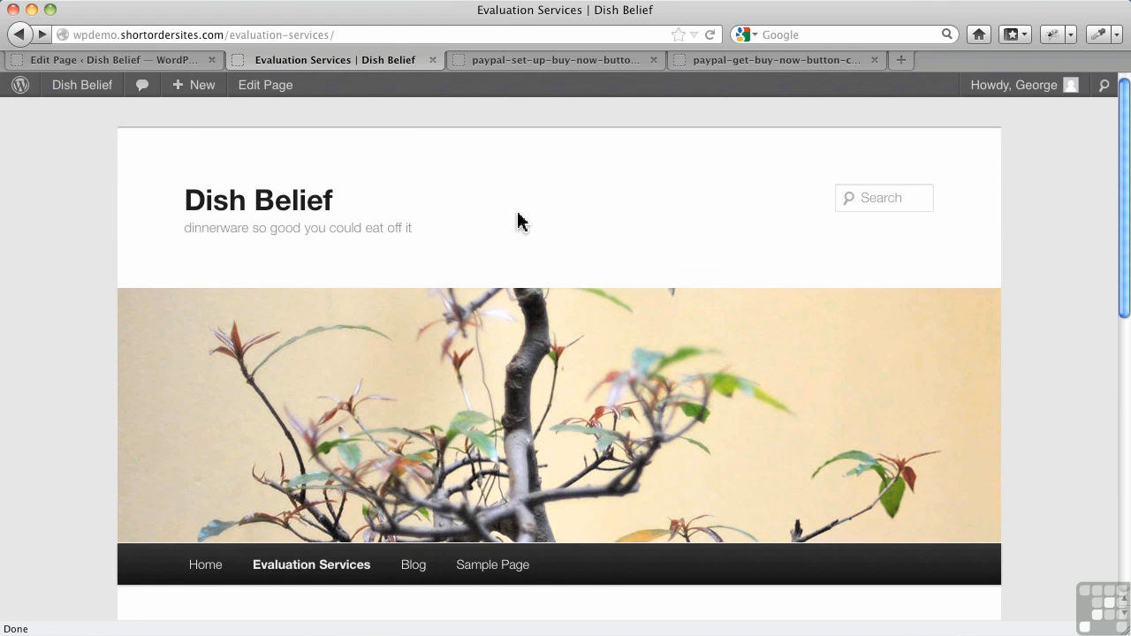
Step: Review the PayPal button setup and button code images, then examine the hosted_button_id name and value in the untitled text document
{"action": "left_click", "coordinate": [542, 60]}
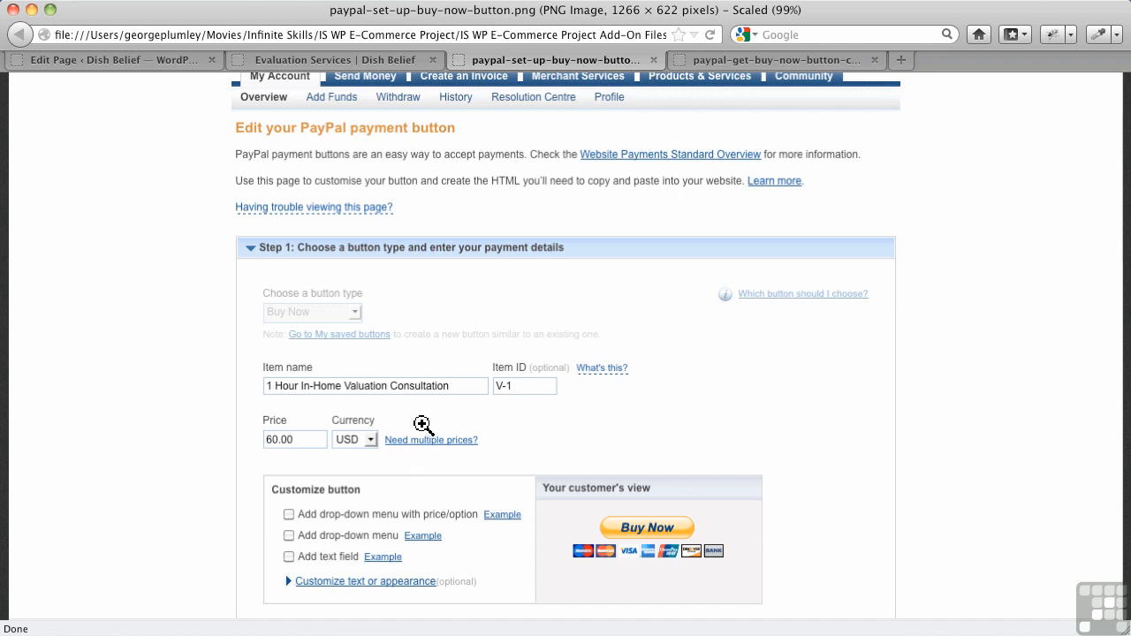
{"action": "left_click", "coordinate": [753, 62]}
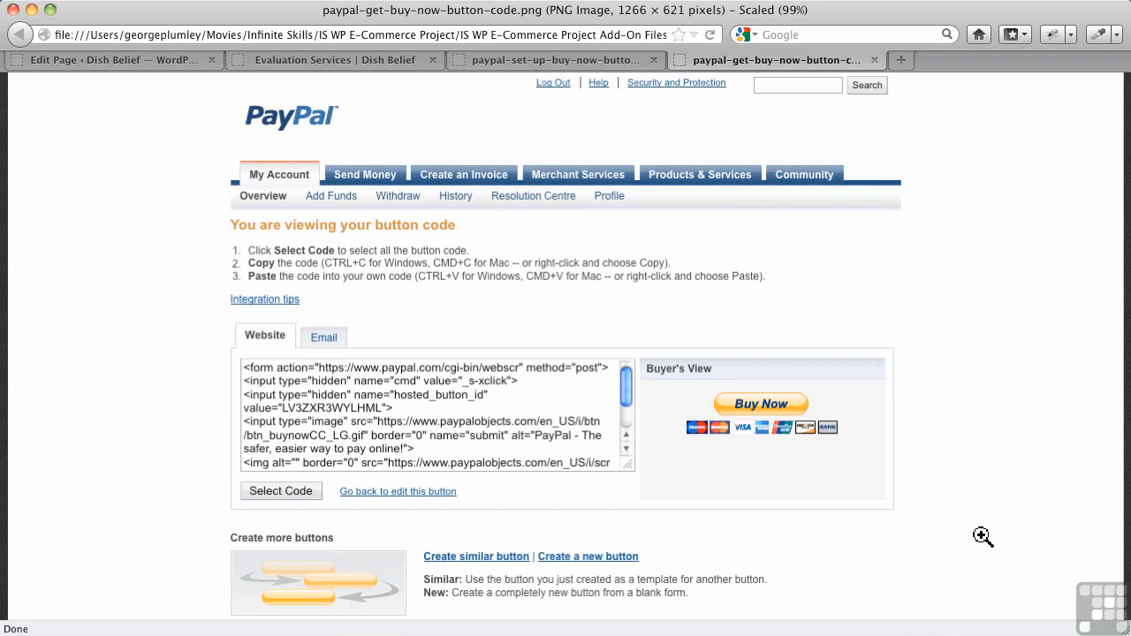
{"action": "left_click", "coordinate": [1036, 635]}
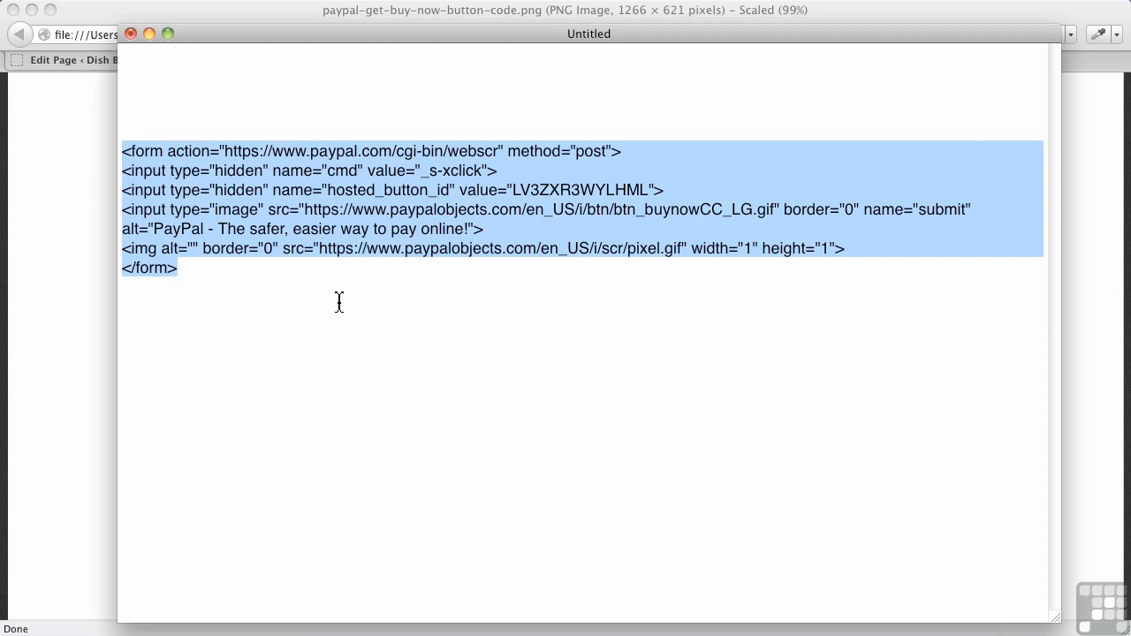
{"action": "left_click", "coordinate": [322, 209]}
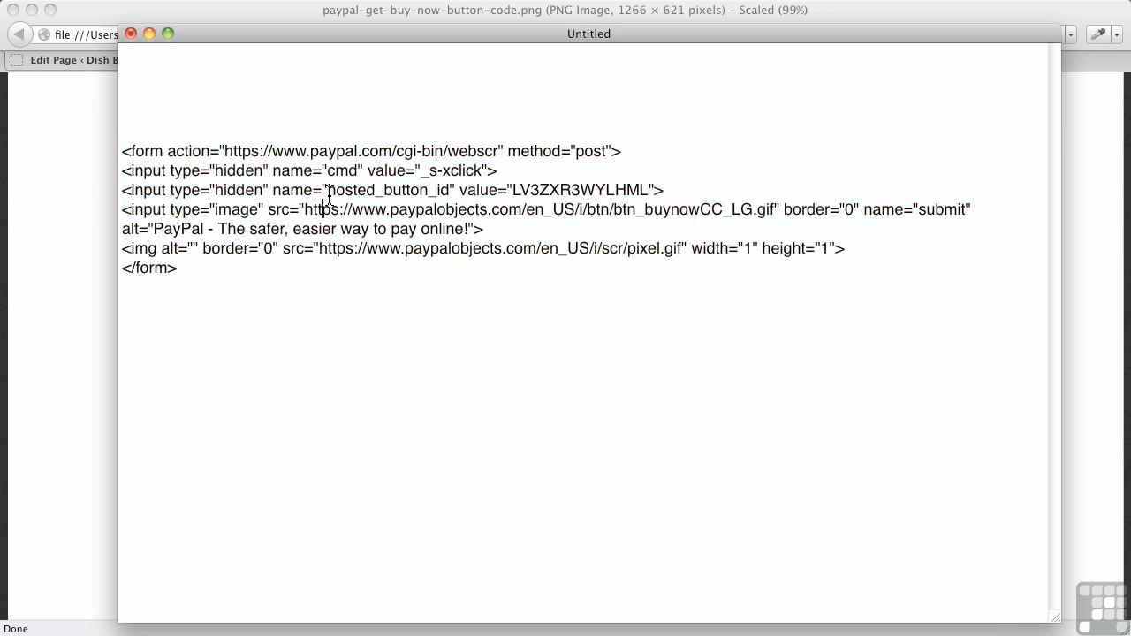
{"action": "double_click", "coordinate": [330, 191]}
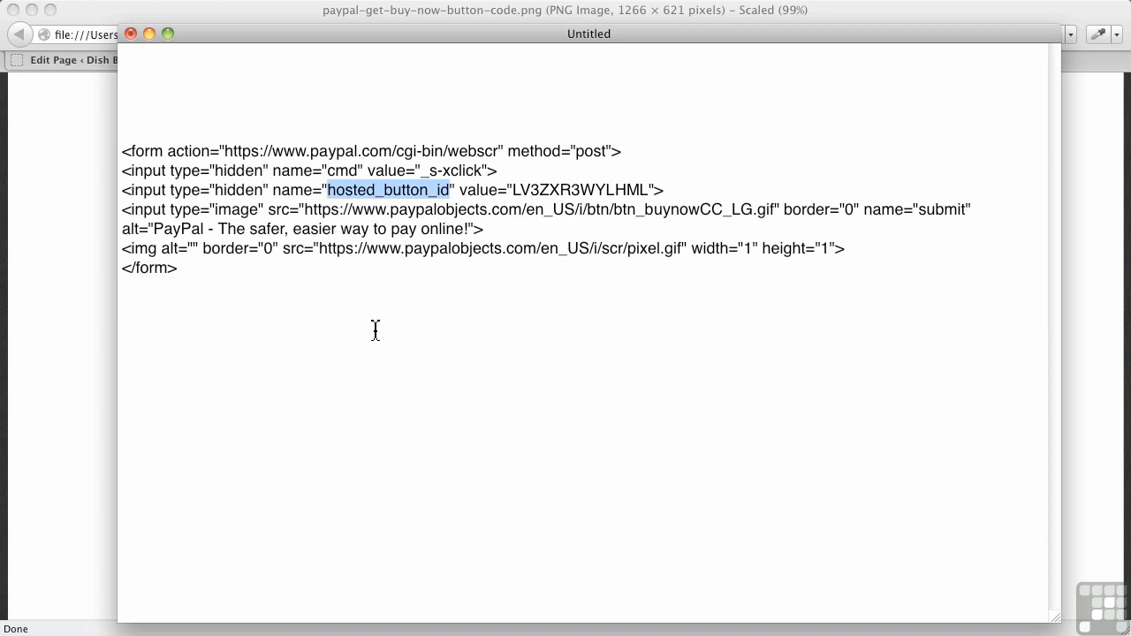
{"action": "double_click", "coordinate": [533, 191]}
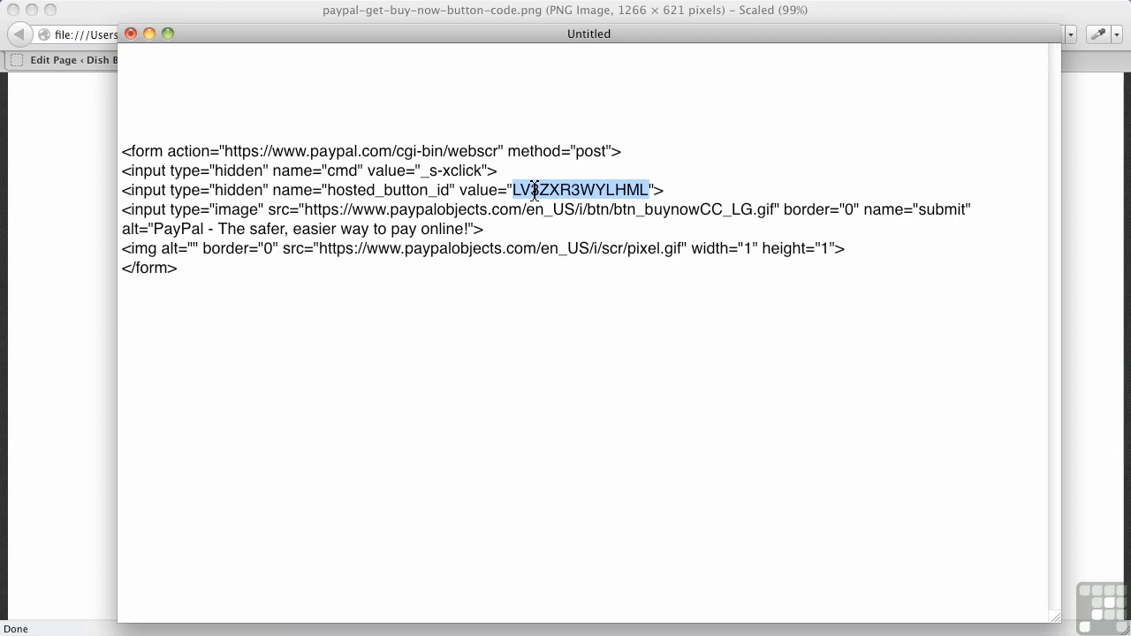
{"action": "left_click", "coordinate": [330, 286]}
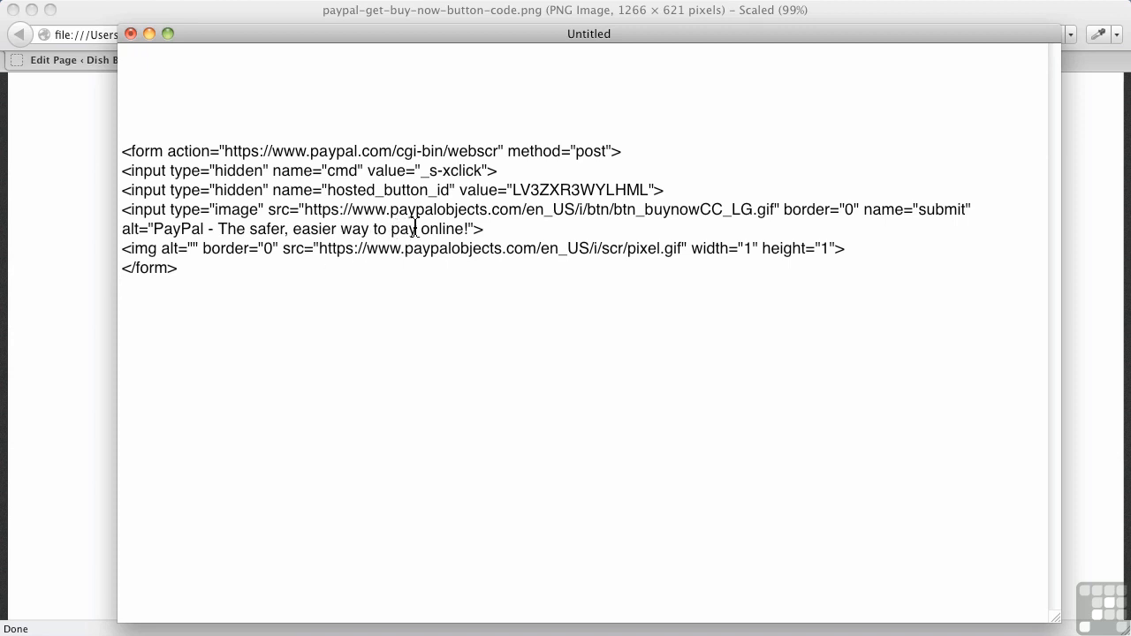
Step: Copy the complete PayPal form code from the text document and return to the browser
{"action": "left_click_drag", "start_coordinate": [214, 255], "coordinate": [111, 159]}
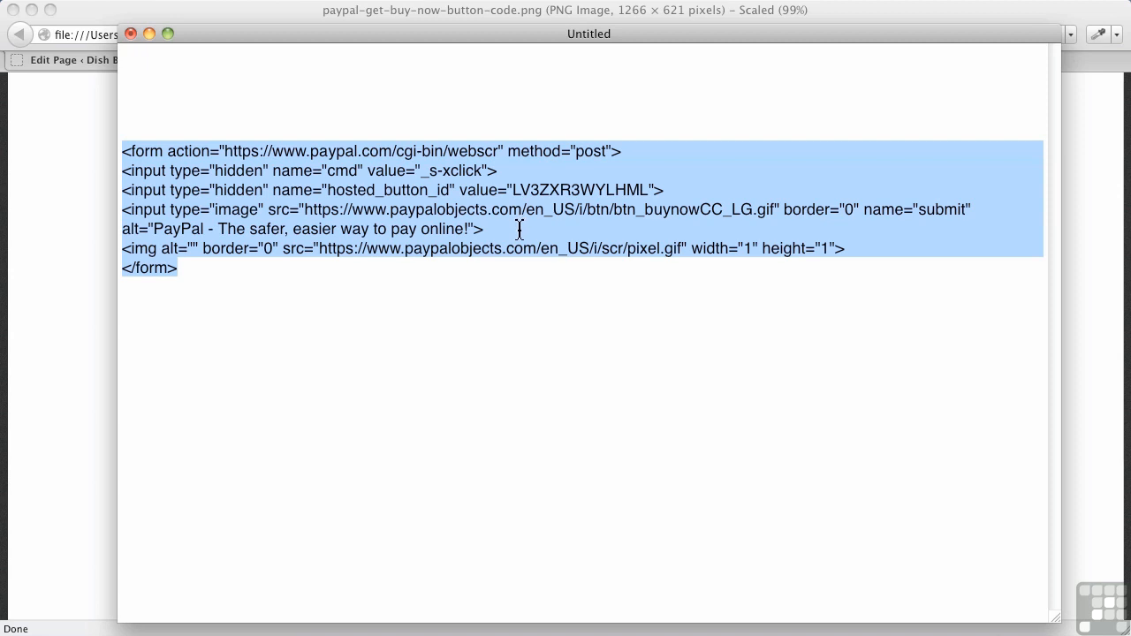
{"action": "key", "text": "super+c"}
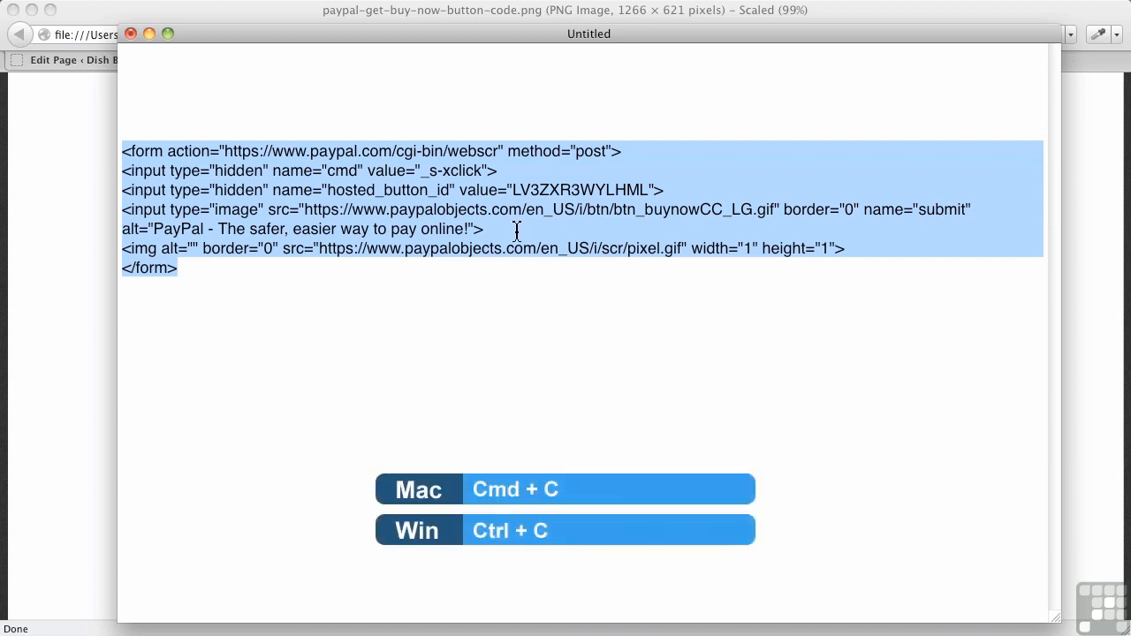
{"action": "left_click", "coordinate": [102, 281]}
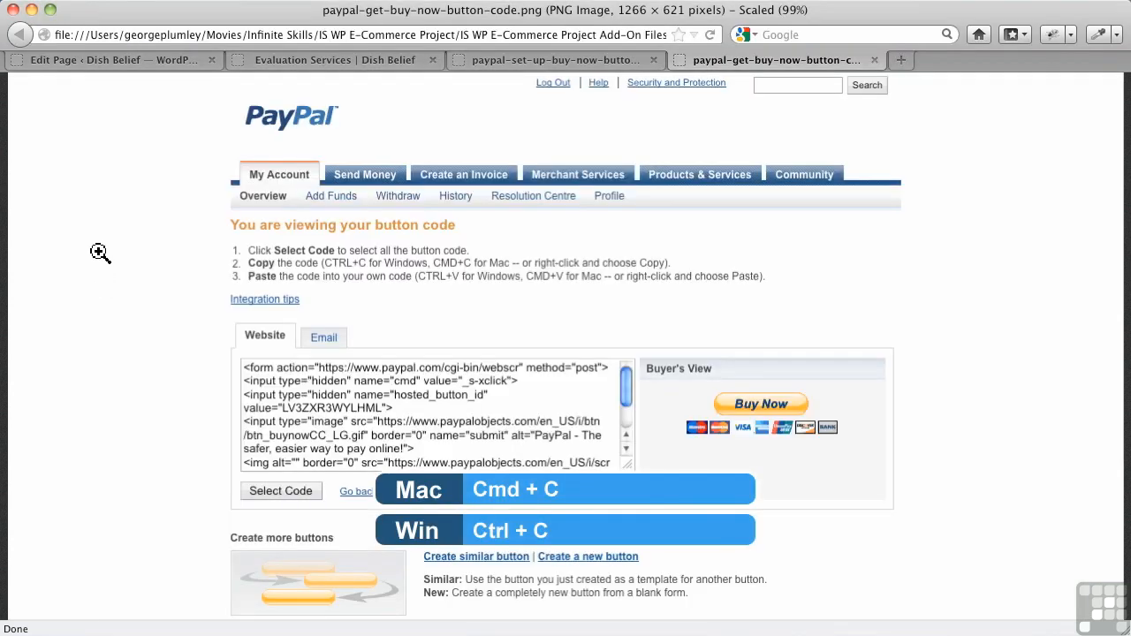
Step: Return to the Evaluation Services editor and highlight the PayPal form code in its HTML for inspection
{"action": "left_click", "coordinate": [115, 62]}
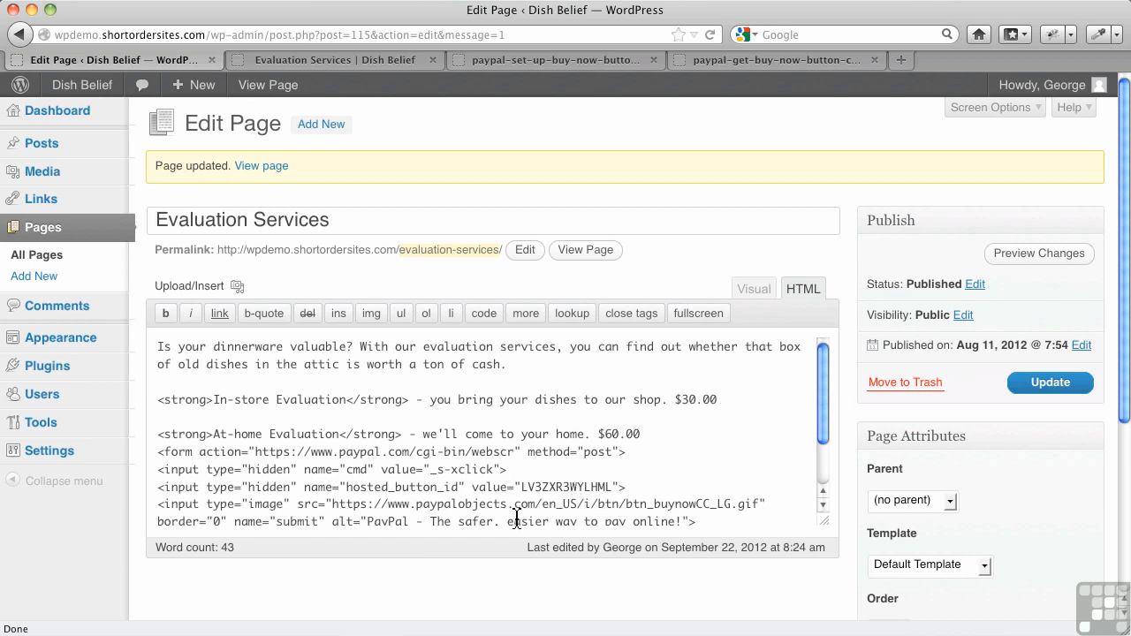
{"action": "left_click_drag", "start_coordinate": [704, 523], "coordinate": [176, 470]}
{"action": "left_click_drag", "start_coordinate": [162, 458], "coordinate": [155, 455]}
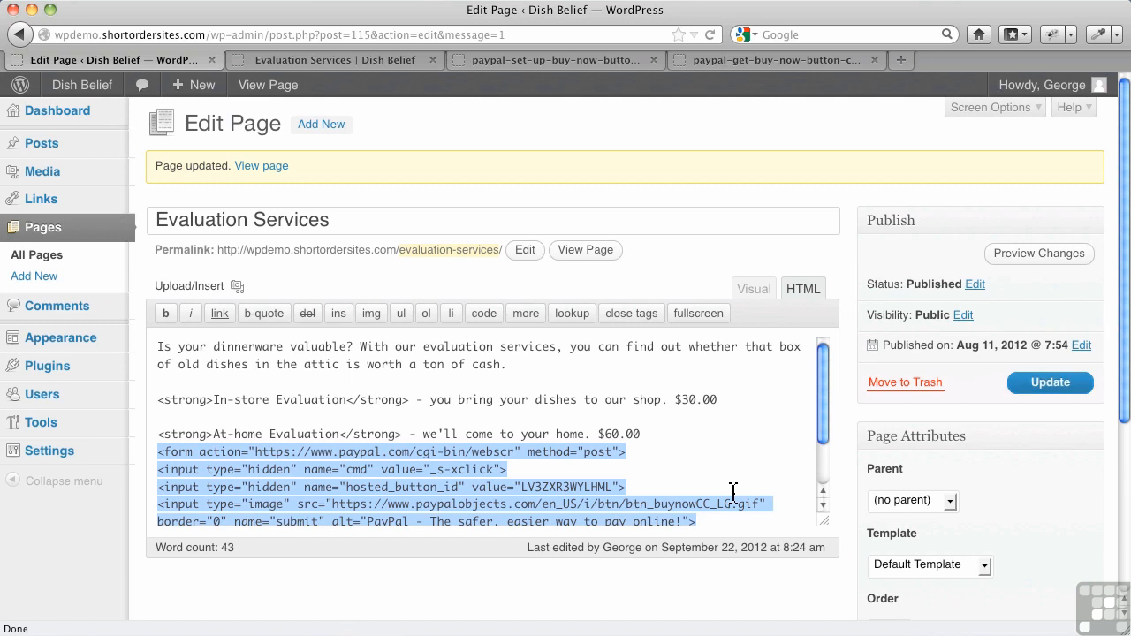
{"action": "left_click", "coordinate": [765, 427]}
Step: Switch the page content to Visual mode, check the Buy Now button there, and update the page
{"action": "left_click", "coordinate": [766, 295]}
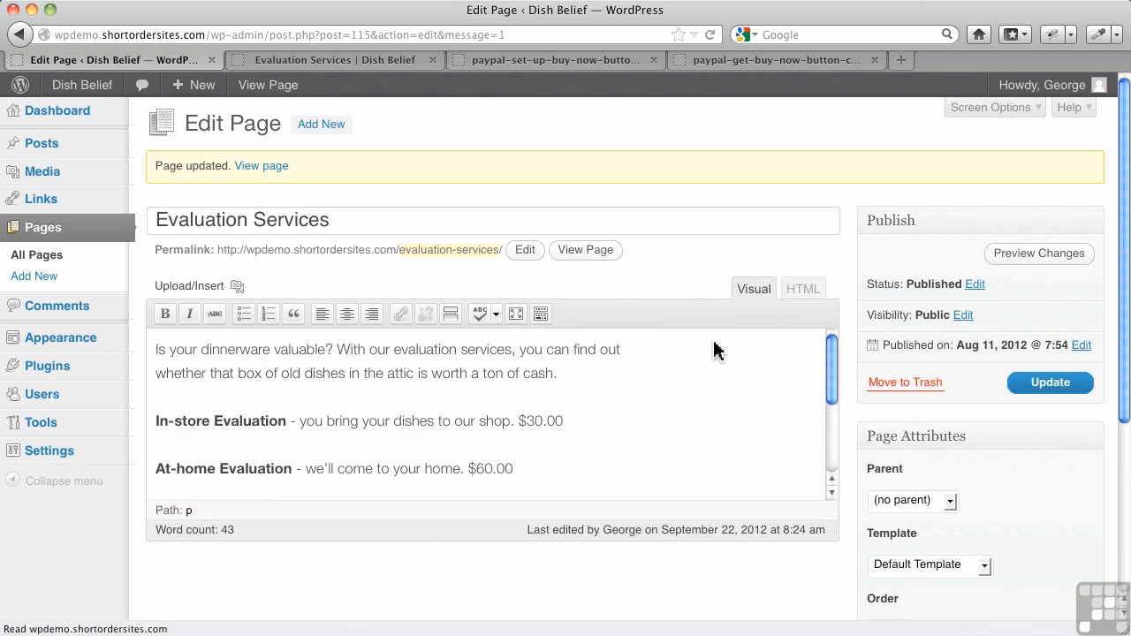
{"action": "scroll", "coordinate": [644, 422], "scroll_direction": "down", "scroll_amount": 5}
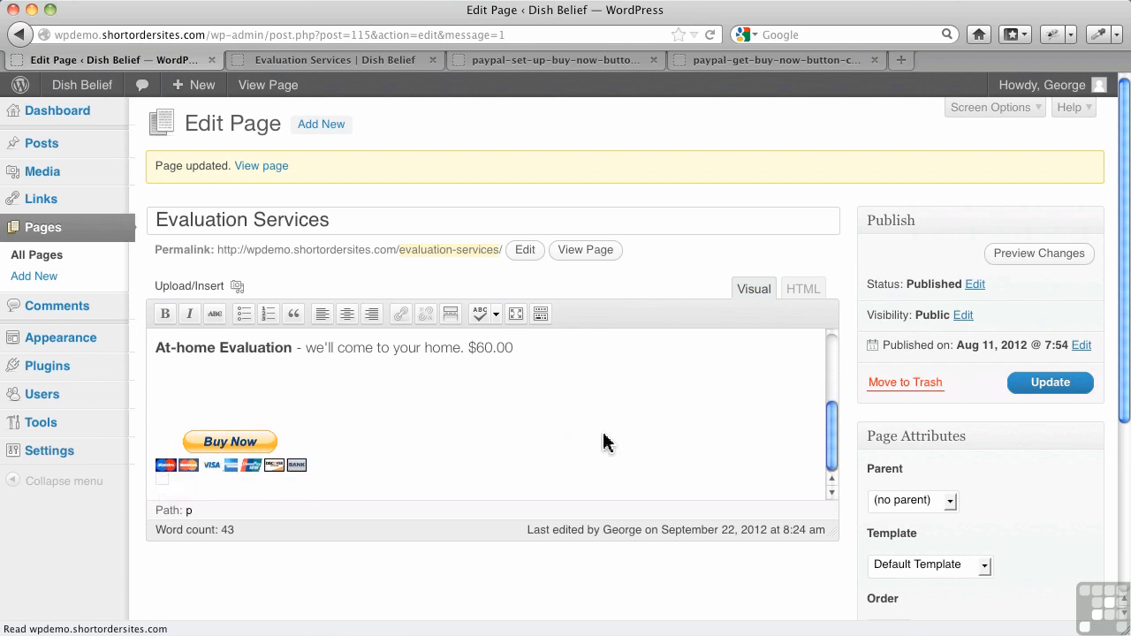
{"action": "left_click", "coordinate": [1061, 396]}
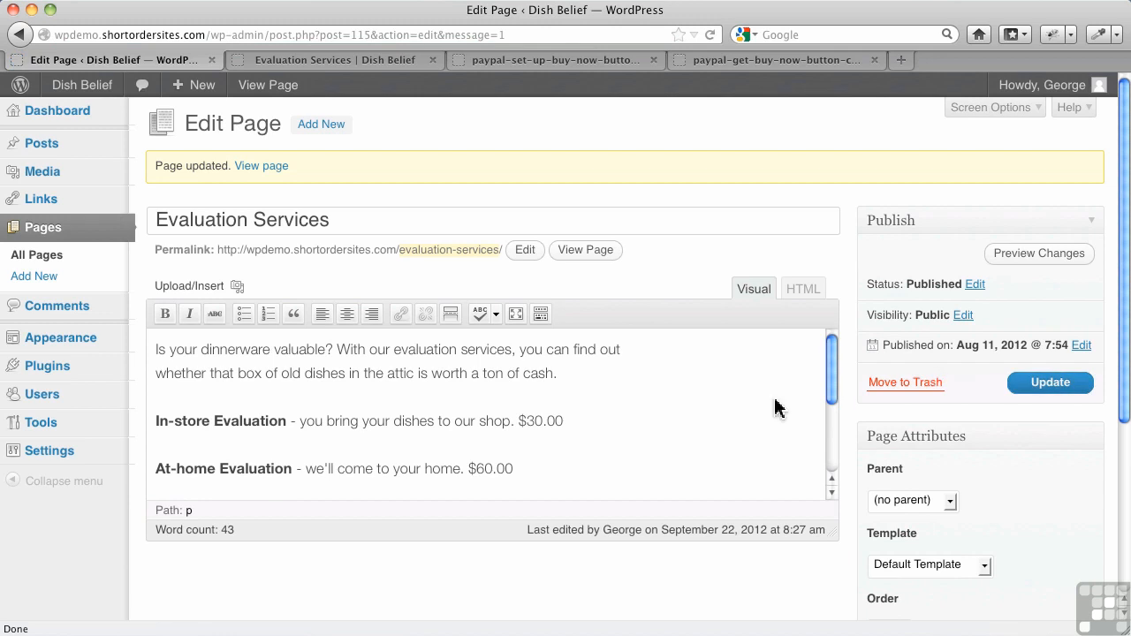
Step: Check the Buy Now button in the visual editor and on the reloaded live Evaluation Services page
{"action": "scroll", "coordinate": [678, 430], "scroll_direction": "down", "scroll_amount": 3}
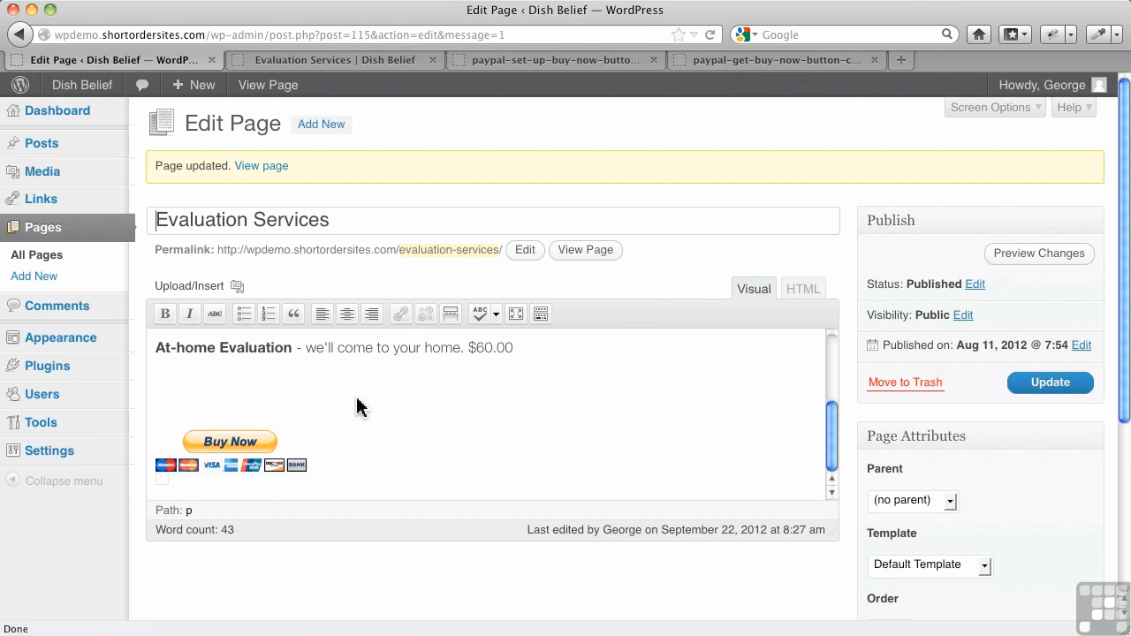
{"action": "left_click", "coordinate": [280, 60]}
{"action": "left_click", "coordinate": [709, 34]}
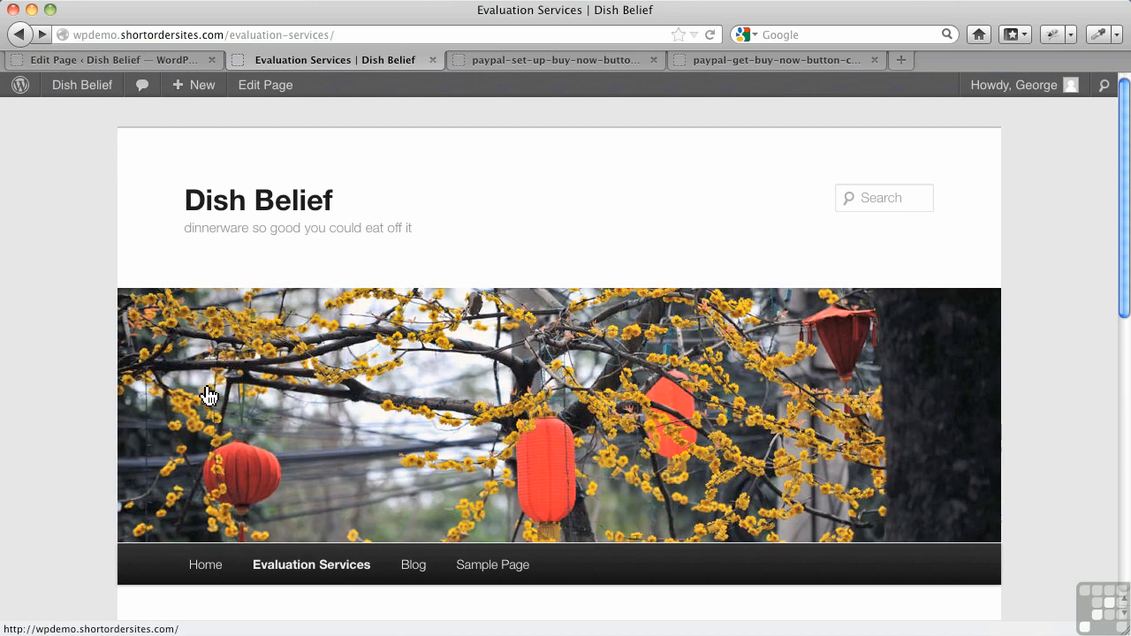
{"action": "scroll", "coordinate": [209, 395], "scroll_direction": "down", "scroll_amount": 8}
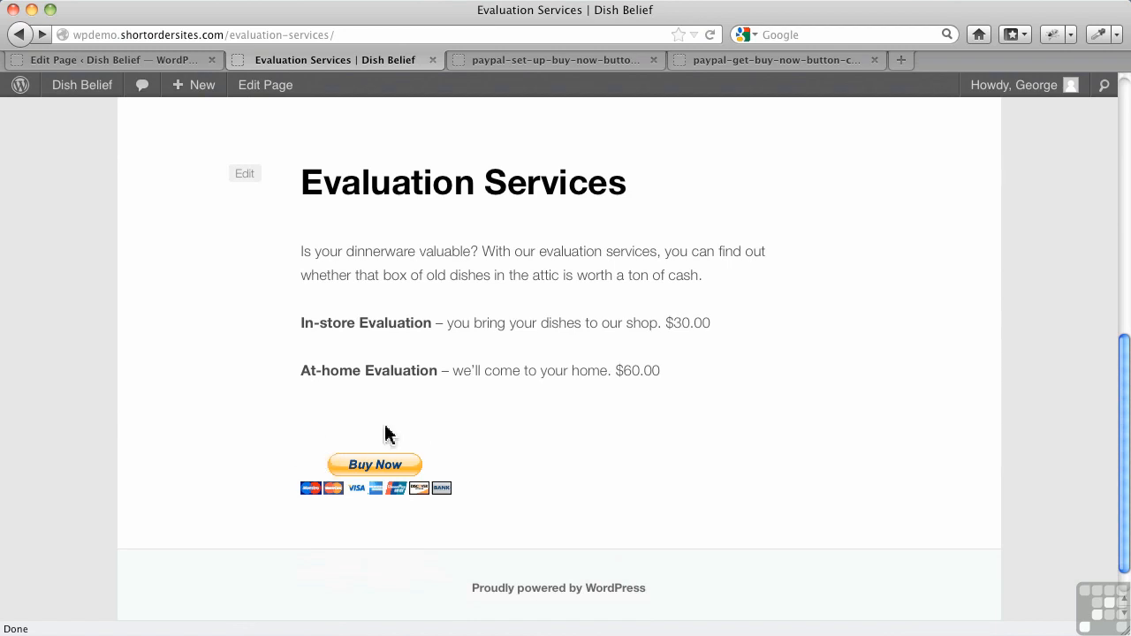
Step: Return to the page editor and examine the PayPal form code in HTML mode
{"action": "left_click", "coordinate": [140, 64]}
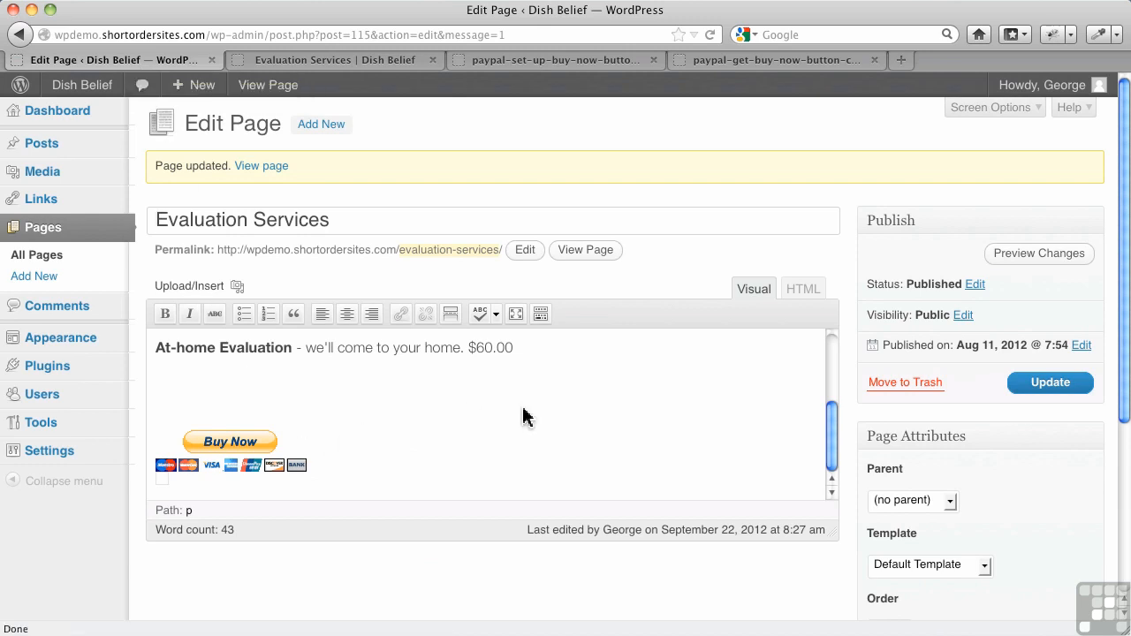
{"action": "left_click", "coordinate": [804, 292]}
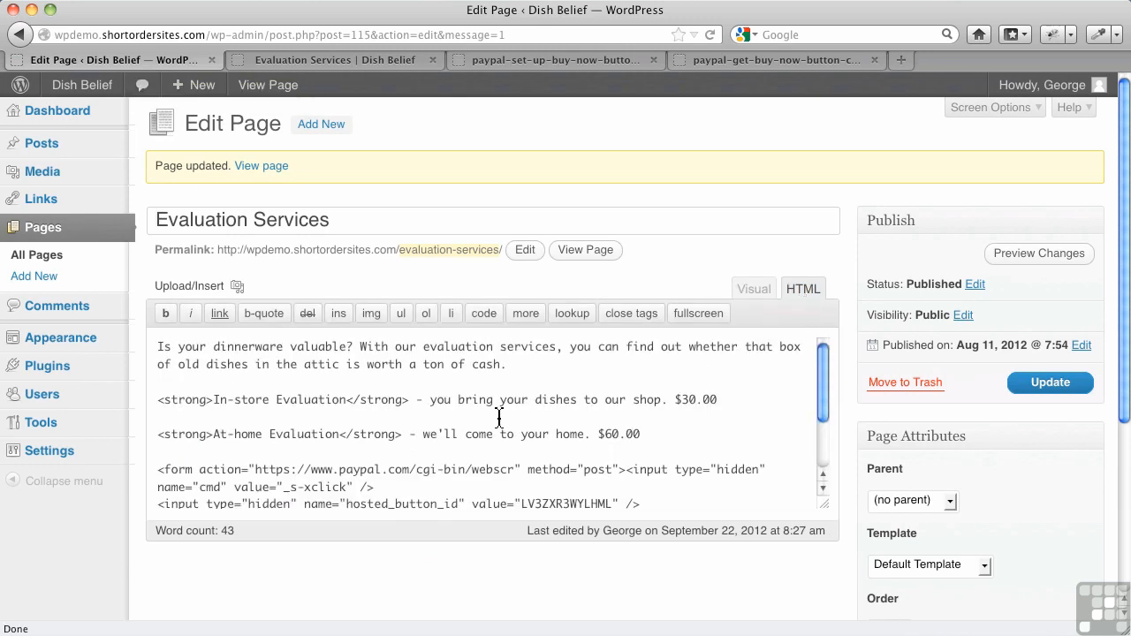
{"action": "scroll", "coordinate": [500, 416], "scroll_direction": "down", "scroll_amount": 2}
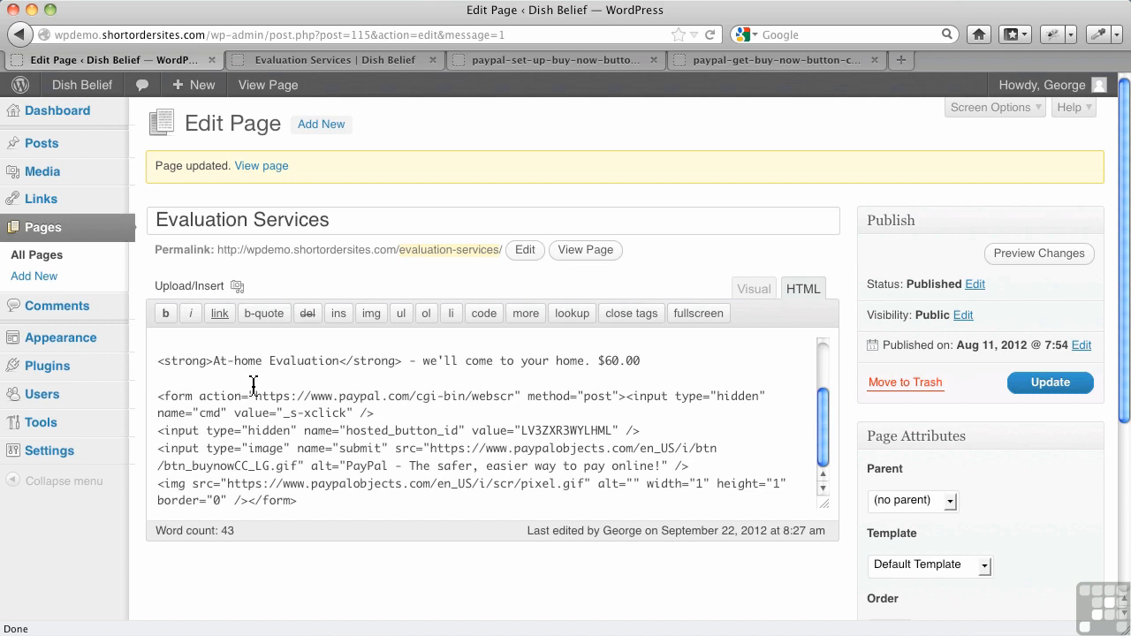
Step: Inspect the blank area above the Buy Now button on the live Evaluation Services page and expand the PayPal form element's markup
{"action": "left_click", "coordinate": [325, 60]}
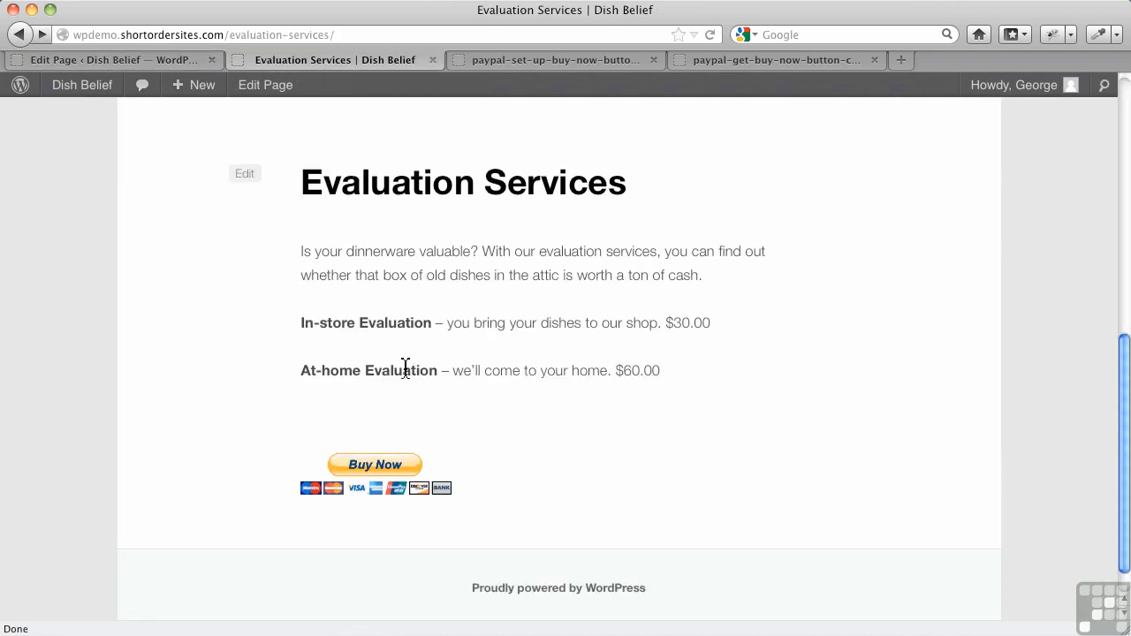
{"action": "right_click", "coordinate": [402, 435]}
{"action": "left_click", "coordinate": [458, 419]}
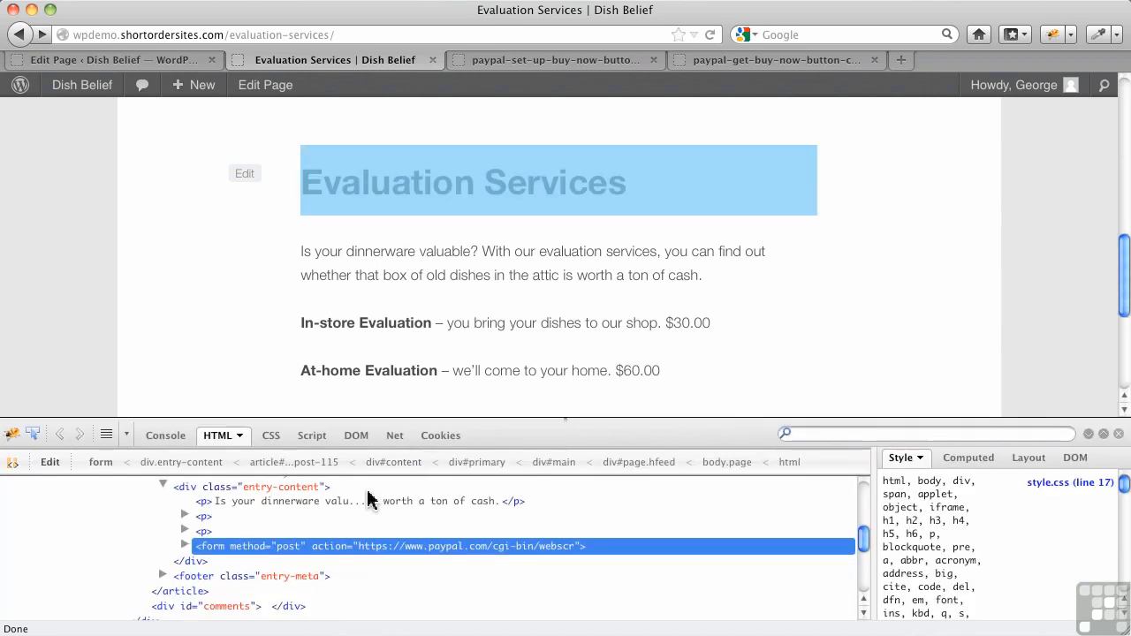
{"action": "scroll", "coordinate": [344, 492], "scroll_direction": "down", "scroll_amount": 3}
{"action": "scroll", "coordinate": [260, 525], "scroll_direction": "up", "scroll_amount": 2}
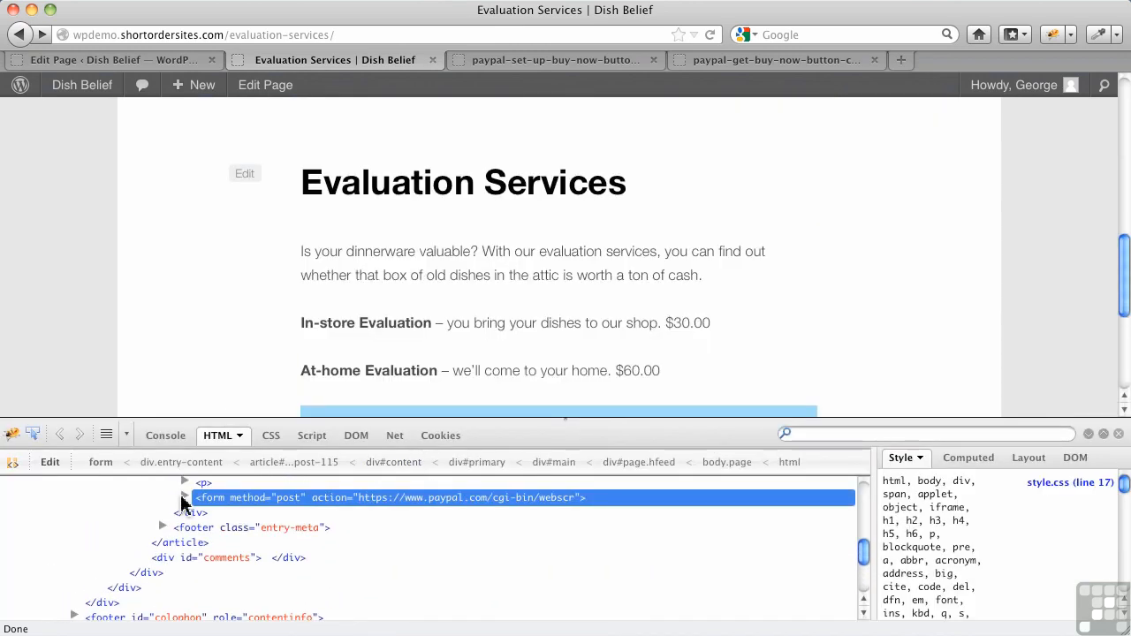
{"action": "left_click", "coordinate": [183, 497]}
{"action": "scroll", "coordinate": [517, 333], "scroll_direction": "down", "scroll_amount": 1}
{"action": "scroll", "coordinate": [517, 333], "scroll_direction": "down", "scroll_amount": 2}
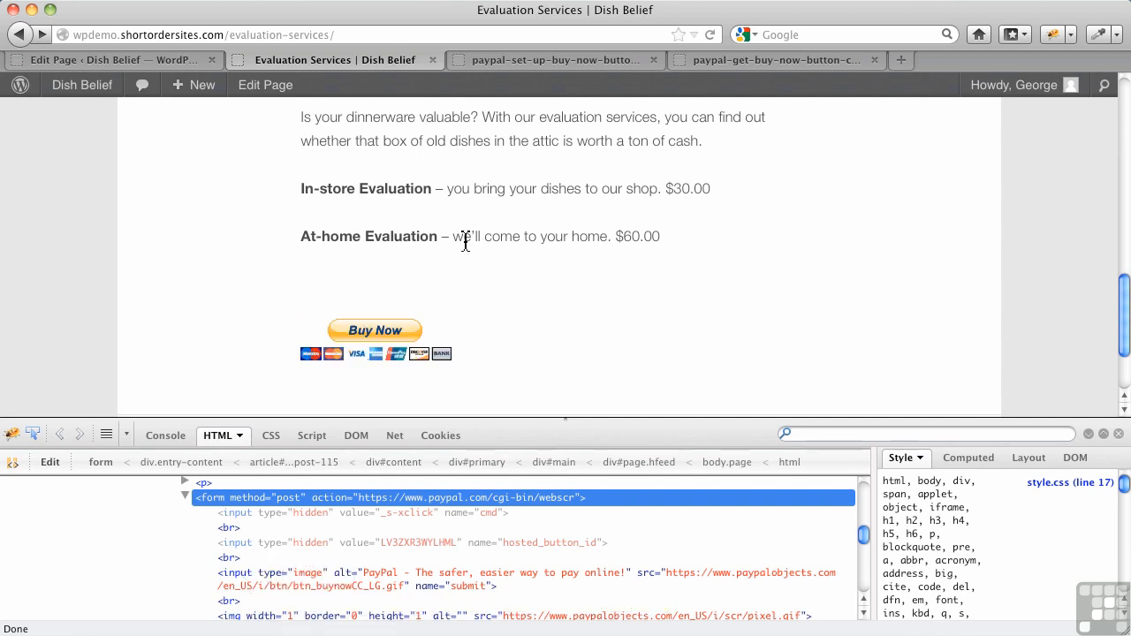
Step: Return to the page editor, close the inspector, and remove the line breaks between the PayPal form's input and img tags
{"action": "left_click", "coordinate": [159, 60]}
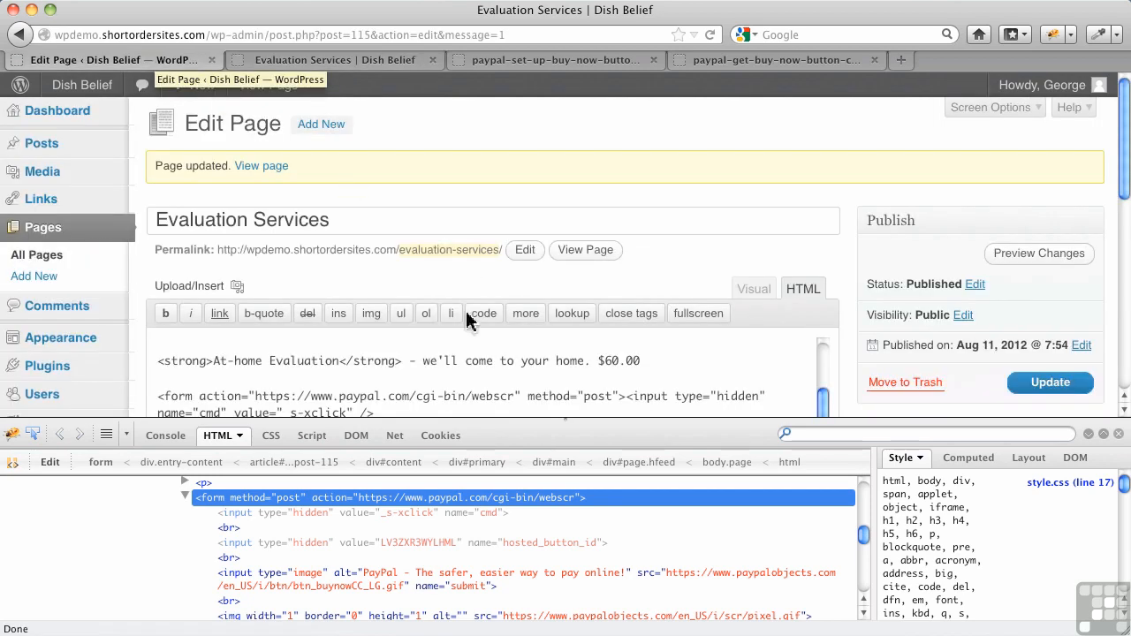
{"action": "left_click", "coordinate": [1118, 434]}
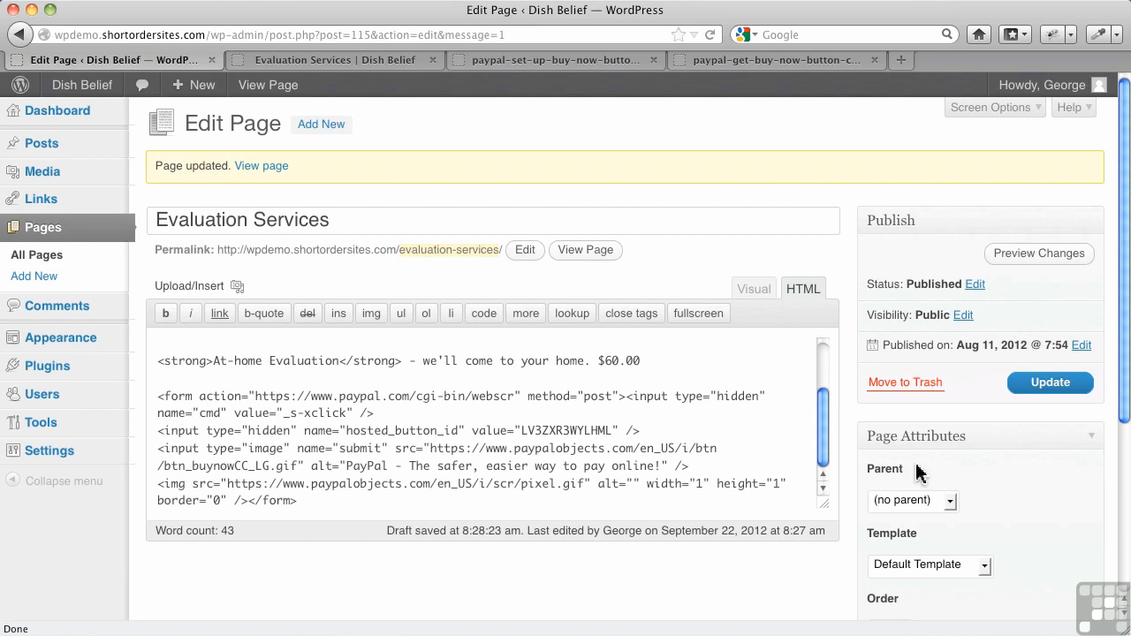
{"action": "left_click", "coordinate": [158, 430]}
{"action": "key", "text": "BackSpace"}
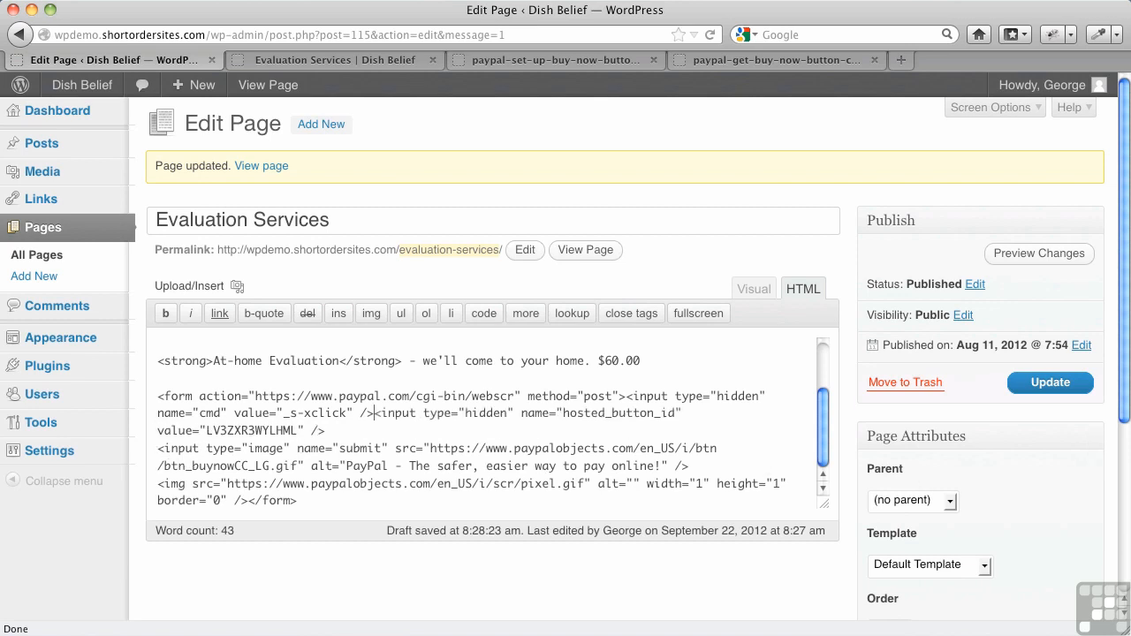
{"action": "left_click", "coordinate": [157, 452]}
{"action": "key", "text": "BackSpace"}
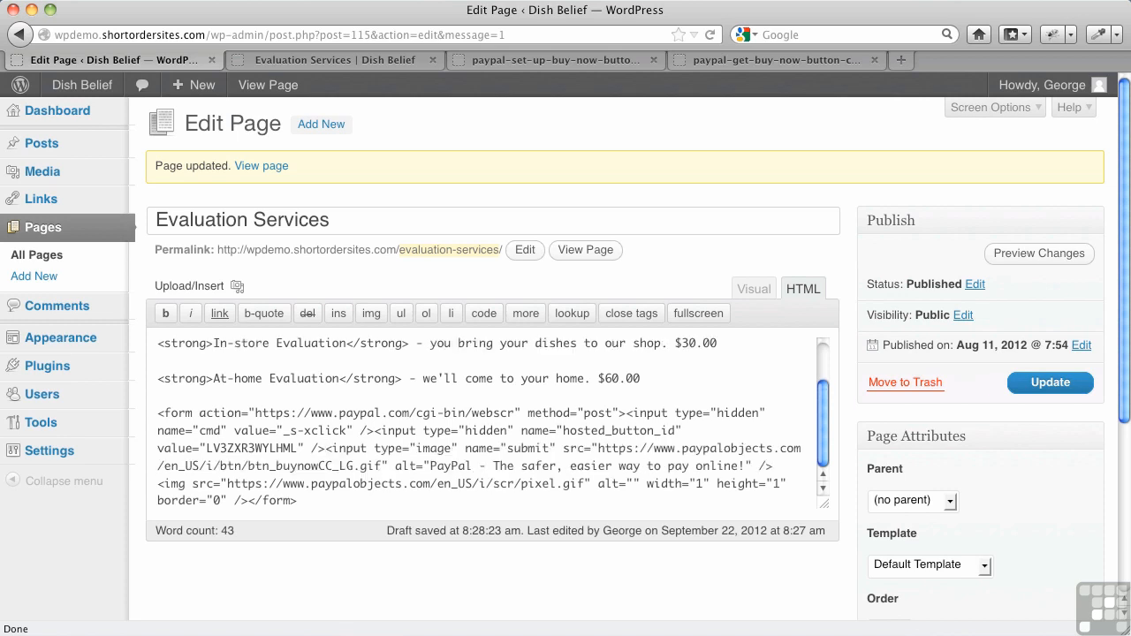
{"action": "left_click", "coordinate": [158, 483]}
{"action": "key", "text": "BackSpace"}
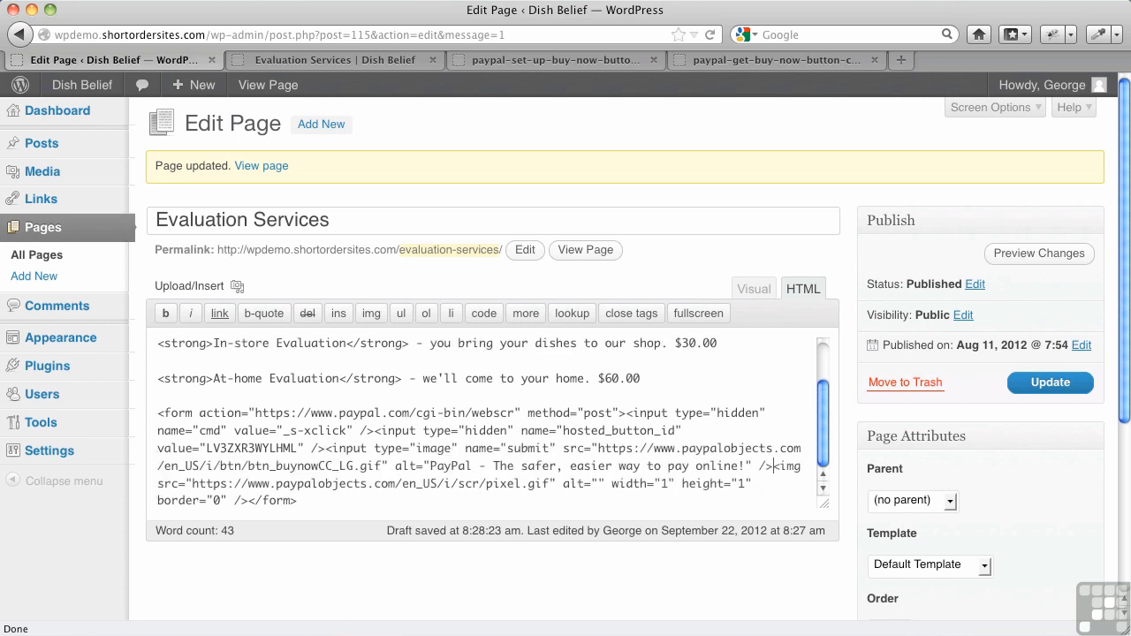
Step: Update the page and reload the live Evaluation Services page to check the spacing above the Buy Now button
{"action": "left_click", "coordinate": [1037, 389]}
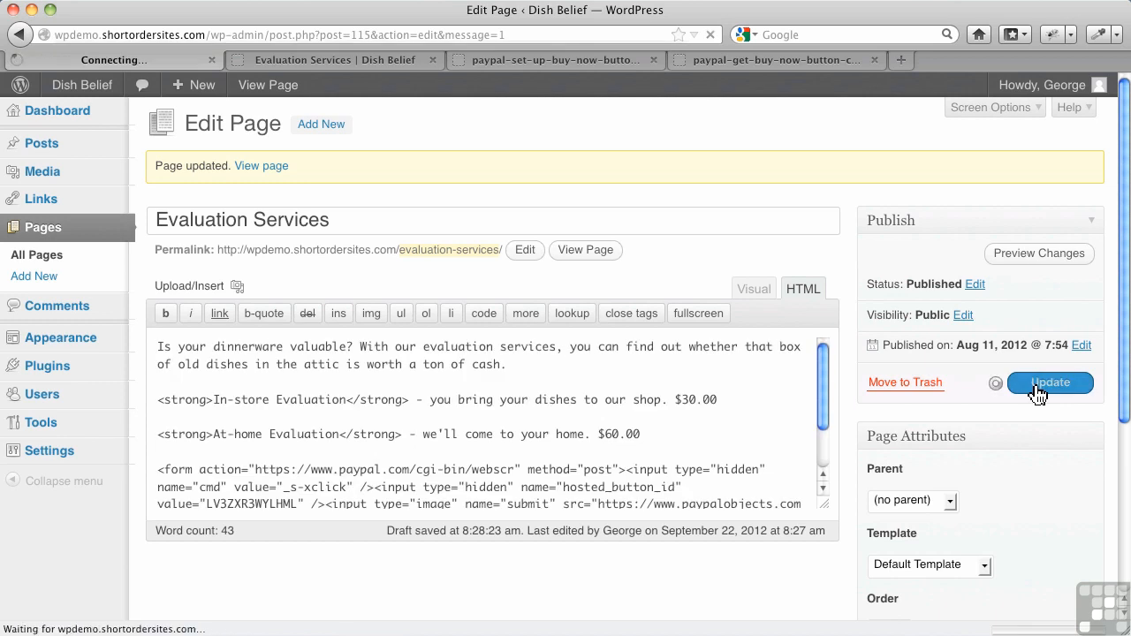
{"action": "left_click", "coordinate": [369, 69]}
{"action": "left_click", "coordinate": [711, 35]}
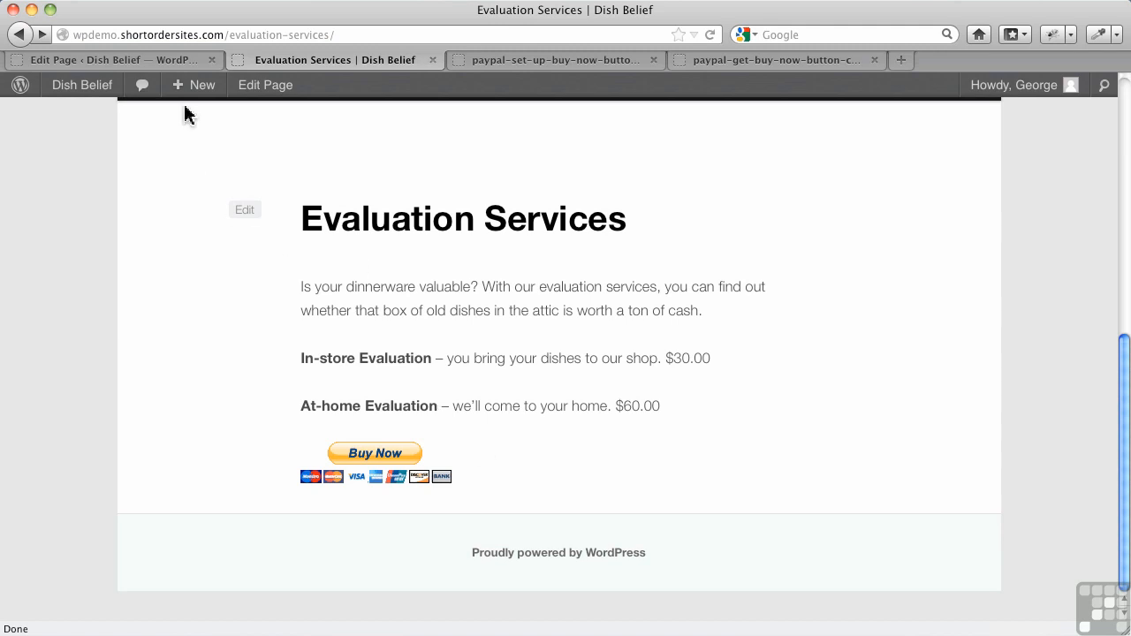
Step: Compare the PayPal form code with the live page, highlighting the code from the img tag through the closing form tag
{"action": "left_click", "coordinate": [180, 60]}
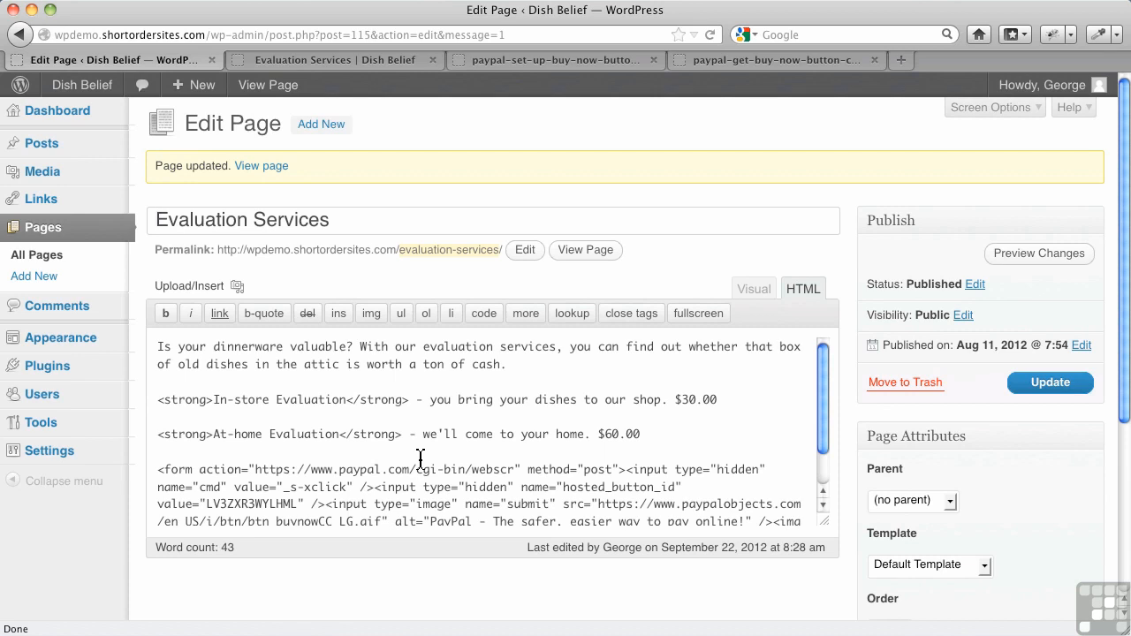
{"action": "scroll", "coordinate": [421, 458], "scroll_direction": "down", "scroll_amount": 2}
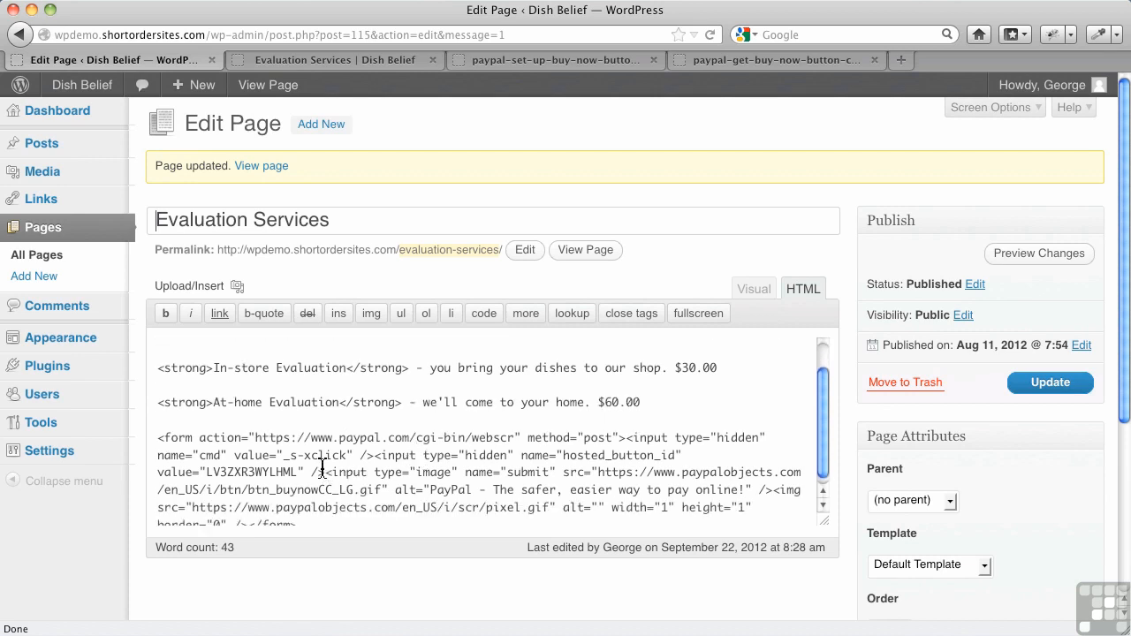
{"action": "scroll", "coordinate": [322, 473], "scroll_direction": "down", "scroll_amount": 1}
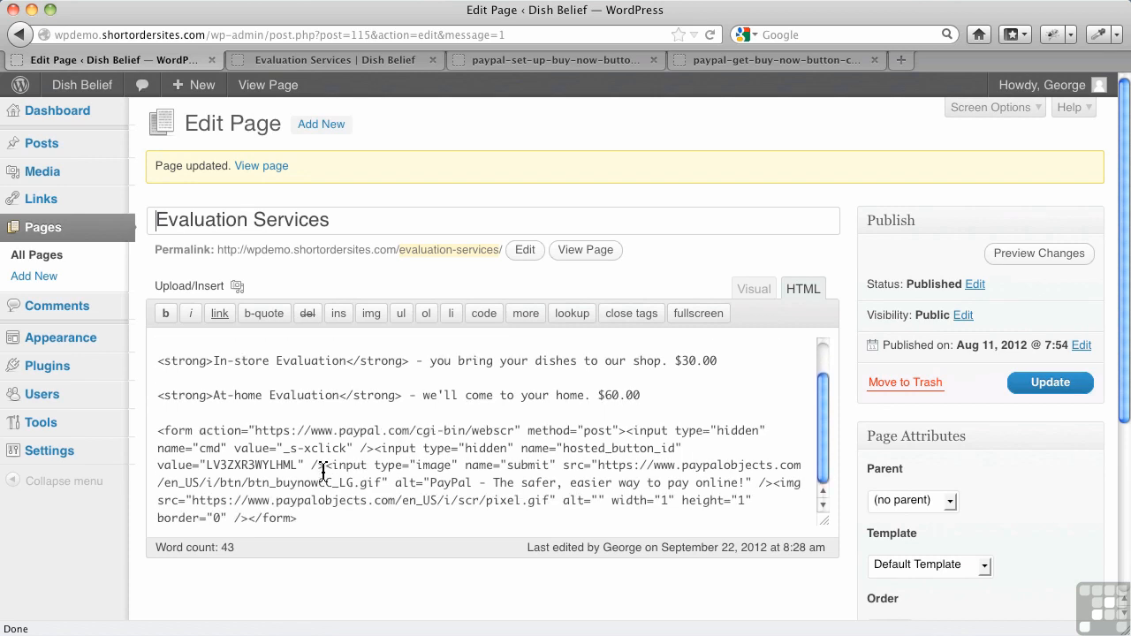
{"action": "left_click", "coordinate": [344, 62]}
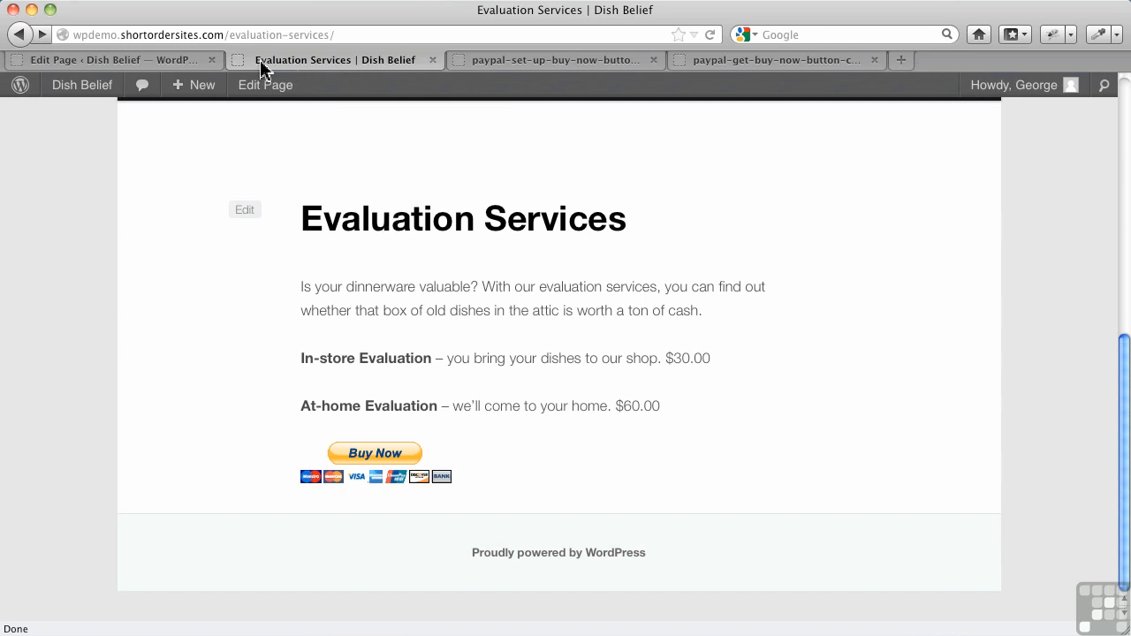
{"action": "left_click", "coordinate": [159, 62]}
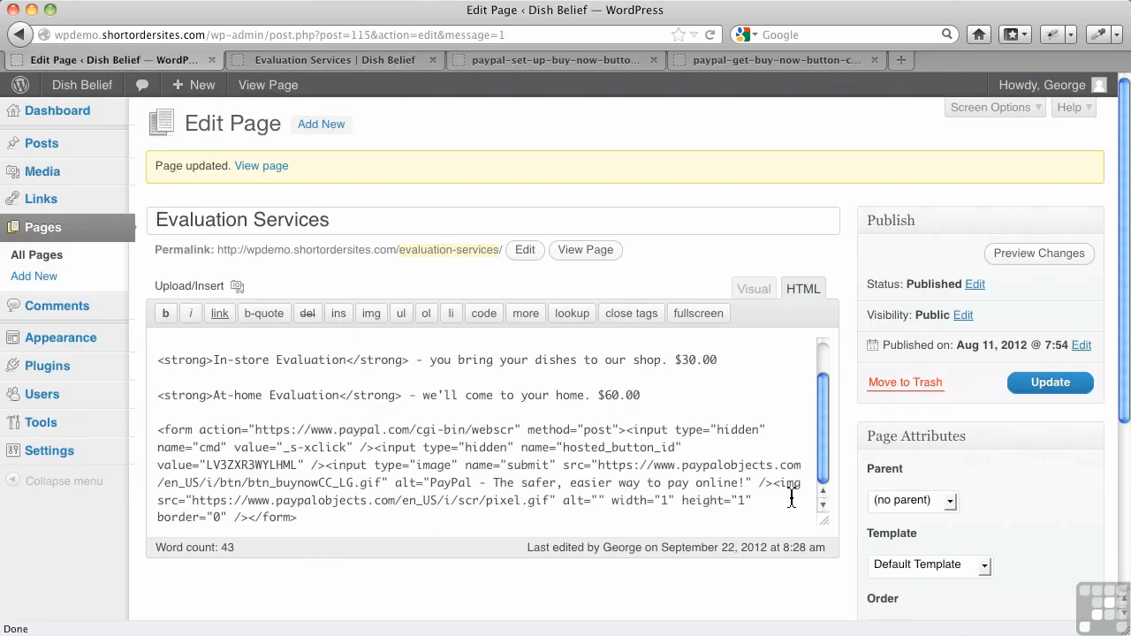
{"action": "left_click_drag", "start_coordinate": [775, 484], "coordinate": [798, 540]}
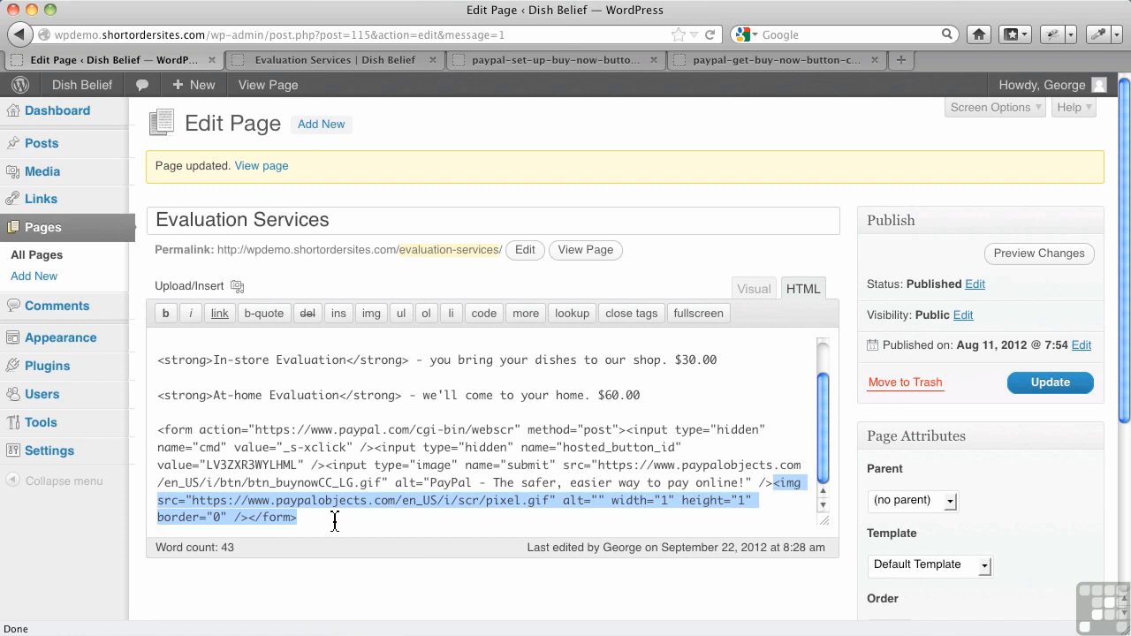
Step: Open the site's widget management page and add a Text widget to the Main Sidebar
{"action": "mouse_move", "coordinate": [67, 346]}
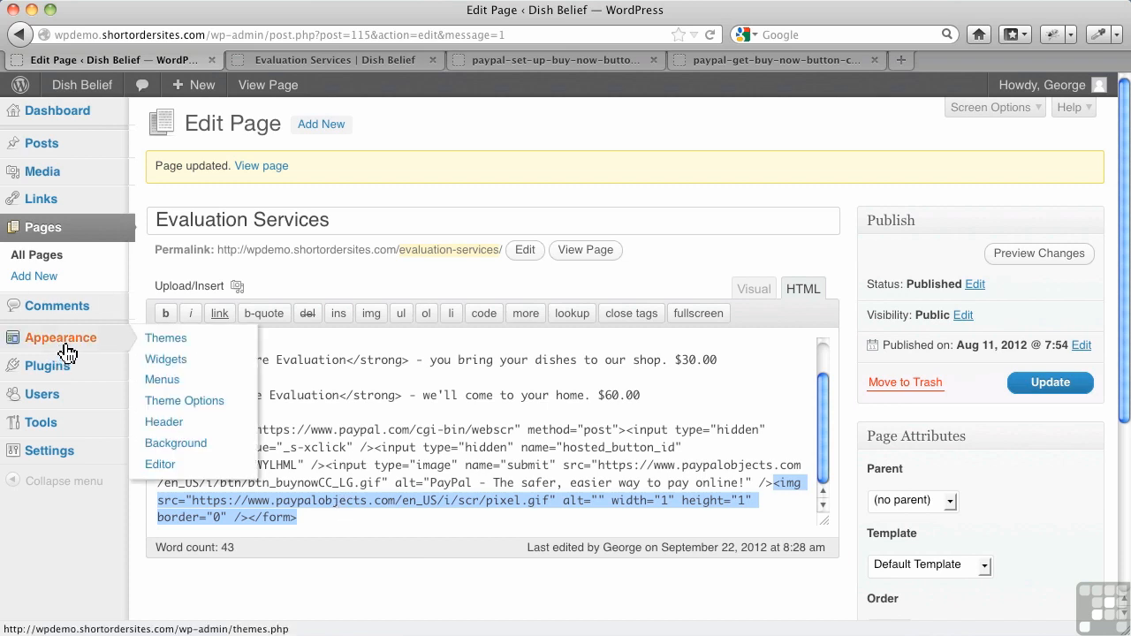
{"action": "left_click", "coordinate": [141, 359]}
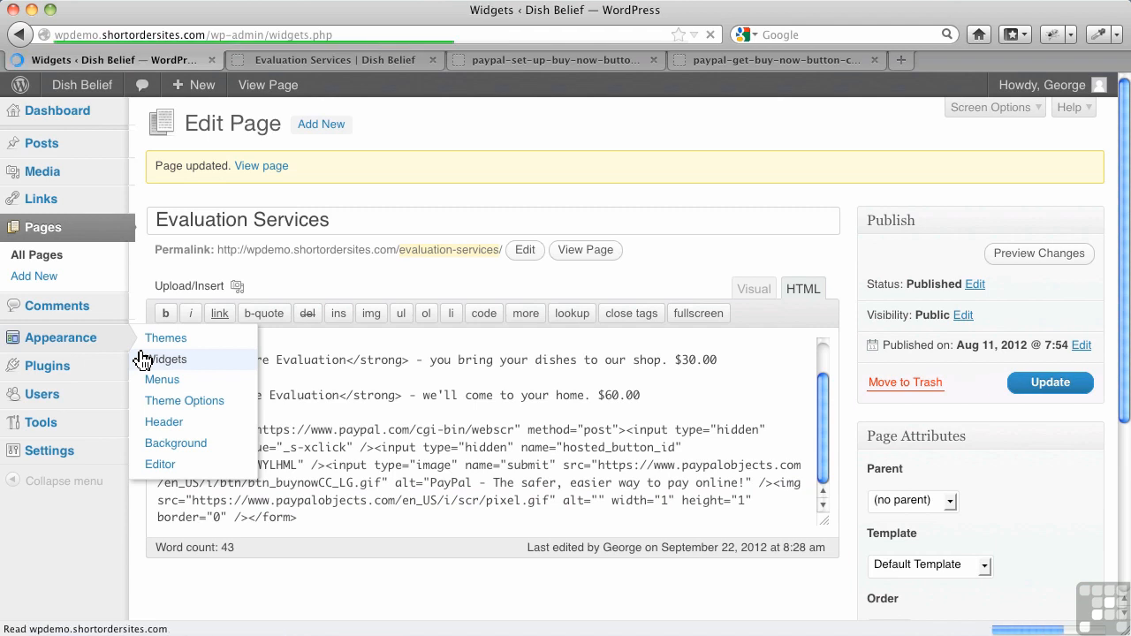
{"action": "scroll", "coordinate": [607, 424], "scroll_direction": "down", "scroll_amount": 4}
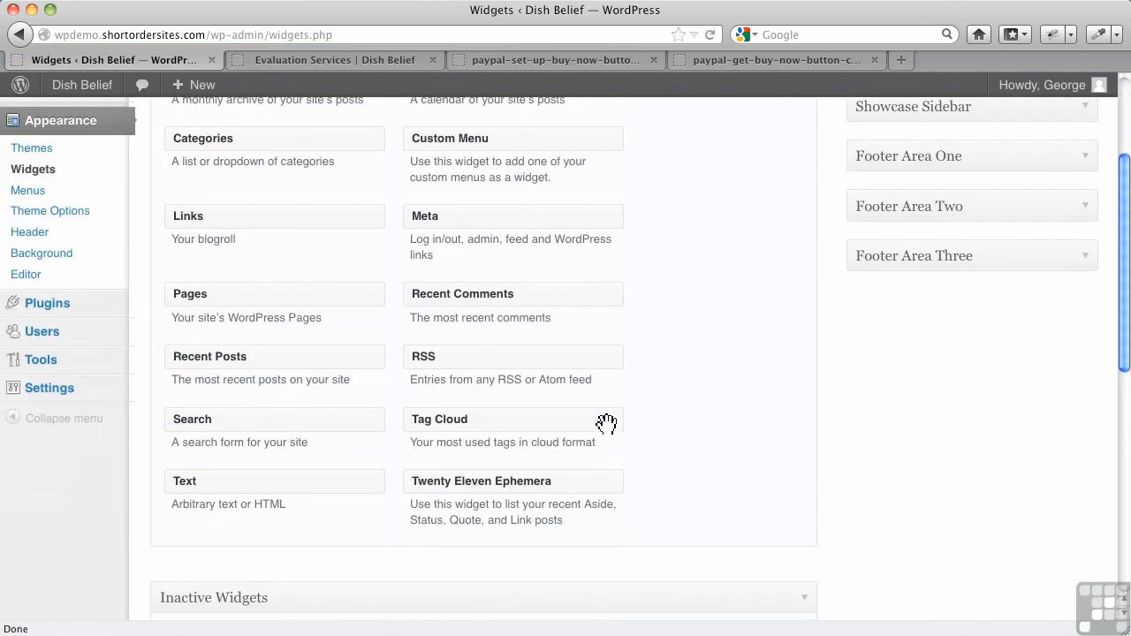
{"action": "left_click_drag", "start_coordinate": [265, 492], "coordinate": [954, 203]}
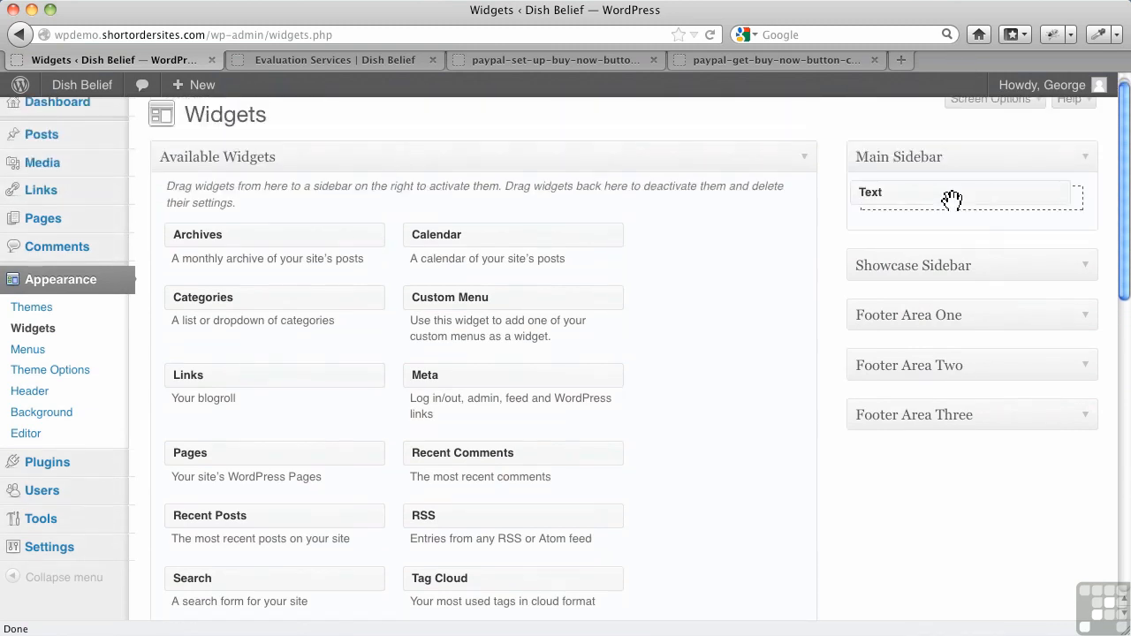
Step: Paste the PayPal Buy Now form code into the Text widget's content and save the widget
{"action": "left_click", "coordinate": [864, 305]}
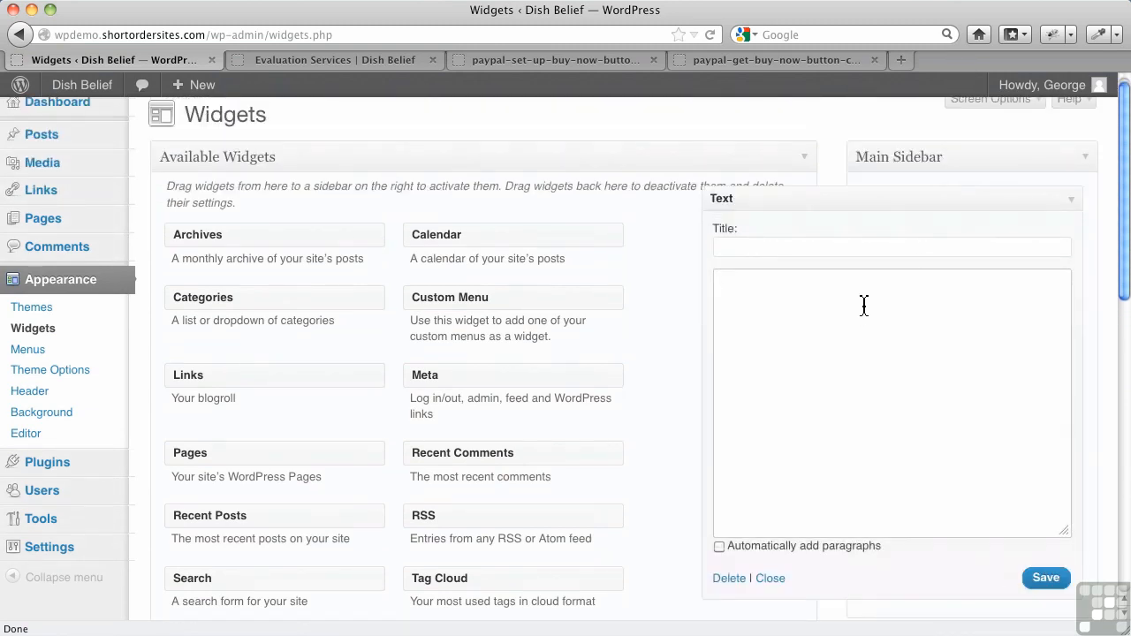
{"action": "type", "text": "<form action=\"https://www.paypal.com/cgi-bin/webscr\" method=\"post\"> <input type=\"hidden\" name=\"cmd\" value=\"_s-xclick\"> <input type=\"hidden\" name=\"hosted_button_id\" value=\"LV3ZXR3WYLHML\"> <input type=\"image\" src=\"https://www.paypalobjects.com/en_US/i/btn/btn_buynowCC_LG.gif\" border=\"0\" name=\"submit\" alt=\"PayPal - The safer, easier way to pay online!\"> <img alt=\"\" border=\"0\" src=\"https://www.paypalobjects.com/en_US/i/scr/pixel.gif\" width=\"1\" height=\"1\"> </form>"}
{"action": "left_click", "coordinate": [1060, 589]}
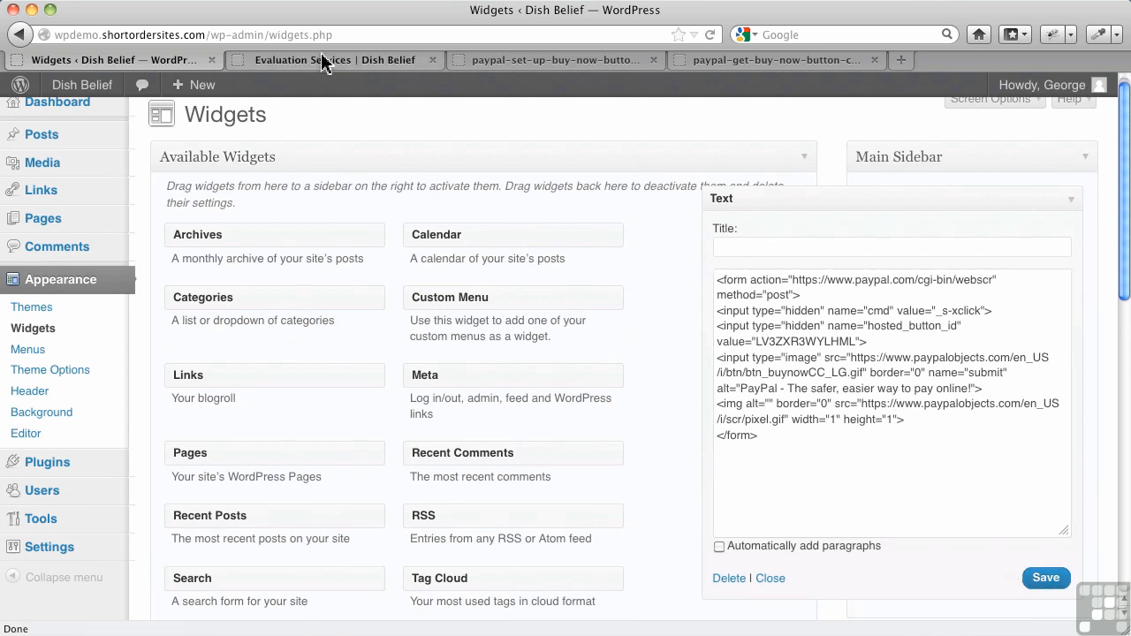
Step: Check the sidebar Buy Now button on the live site's Blog page, and return to the widget settings
{"action": "left_click", "coordinate": [322, 62]}
{"action": "scroll", "coordinate": [415, 226], "scroll_direction": "up", "scroll_amount": 3}
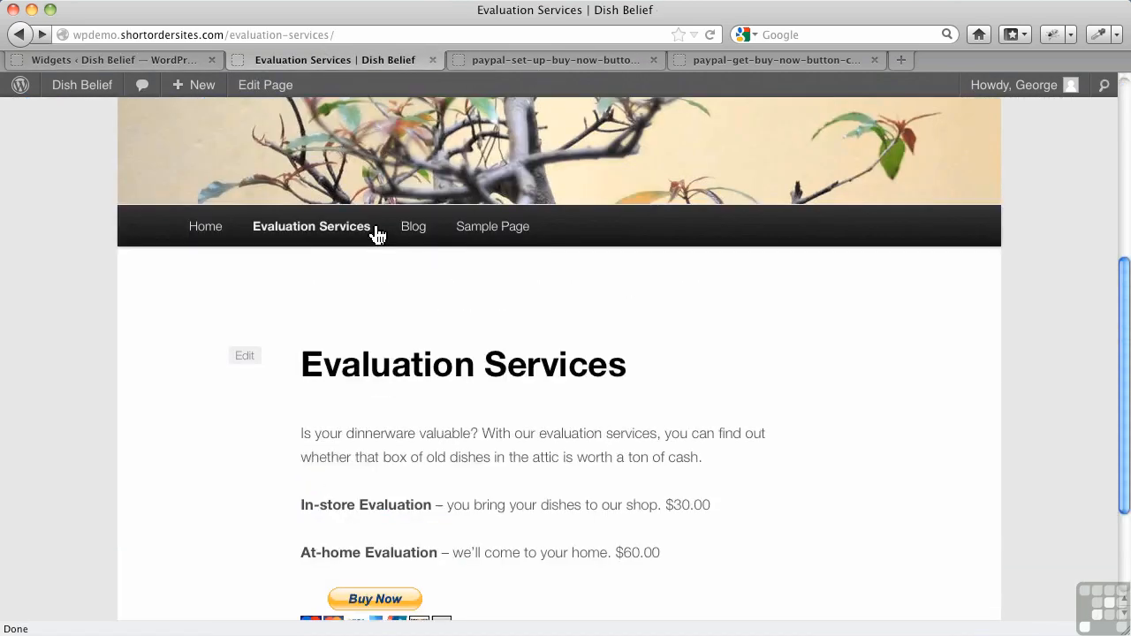
{"action": "scroll", "coordinate": [378, 234], "scroll_direction": "up", "scroll_amount": 2}
{"action": "left_click", "coordinate": [410, 329]}
{"action": "scroll", "coordinate": [632, 406], "scroll_direction": "down", "scroll_amount": 5}
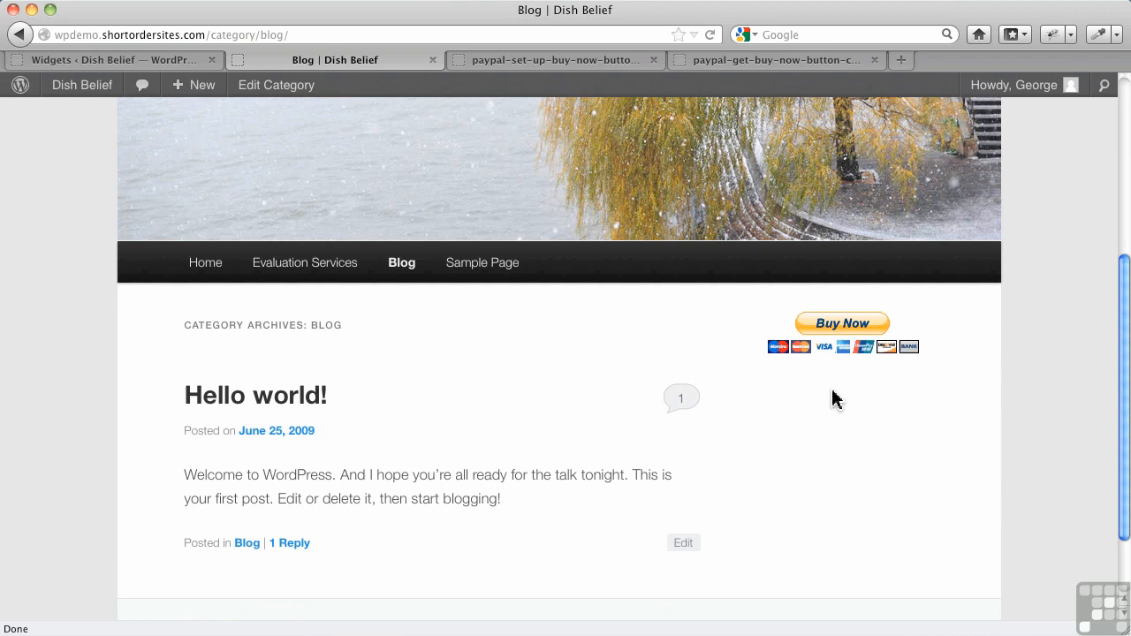
{"action": "mouse_move", "coordinate": [184, 94]}
{"action": "left_click", "coordinate": [158, 64]}
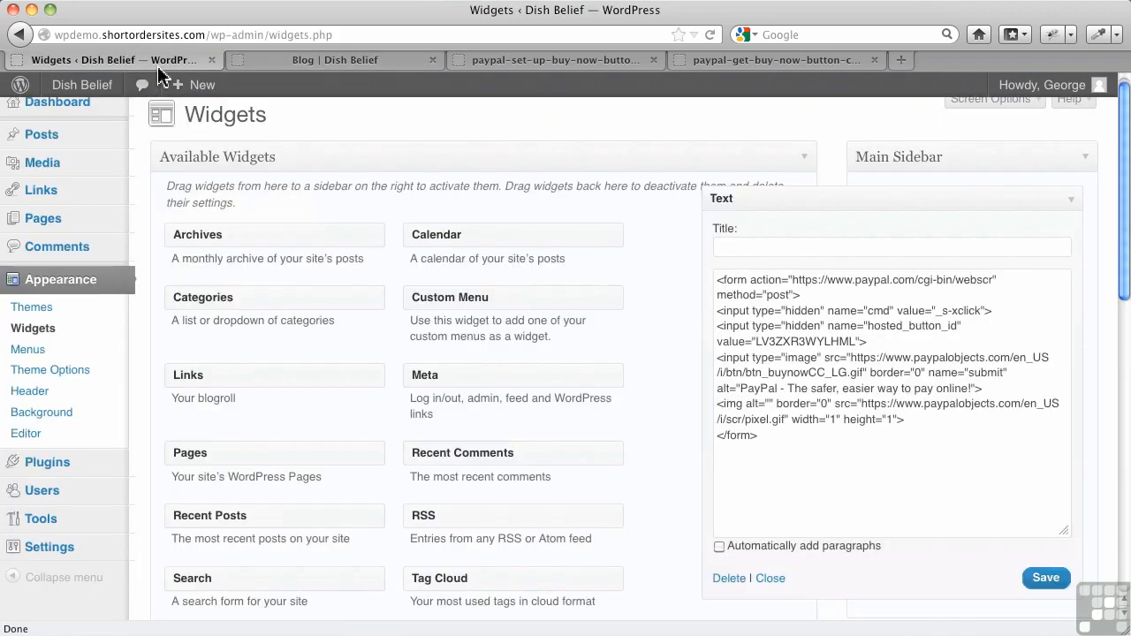